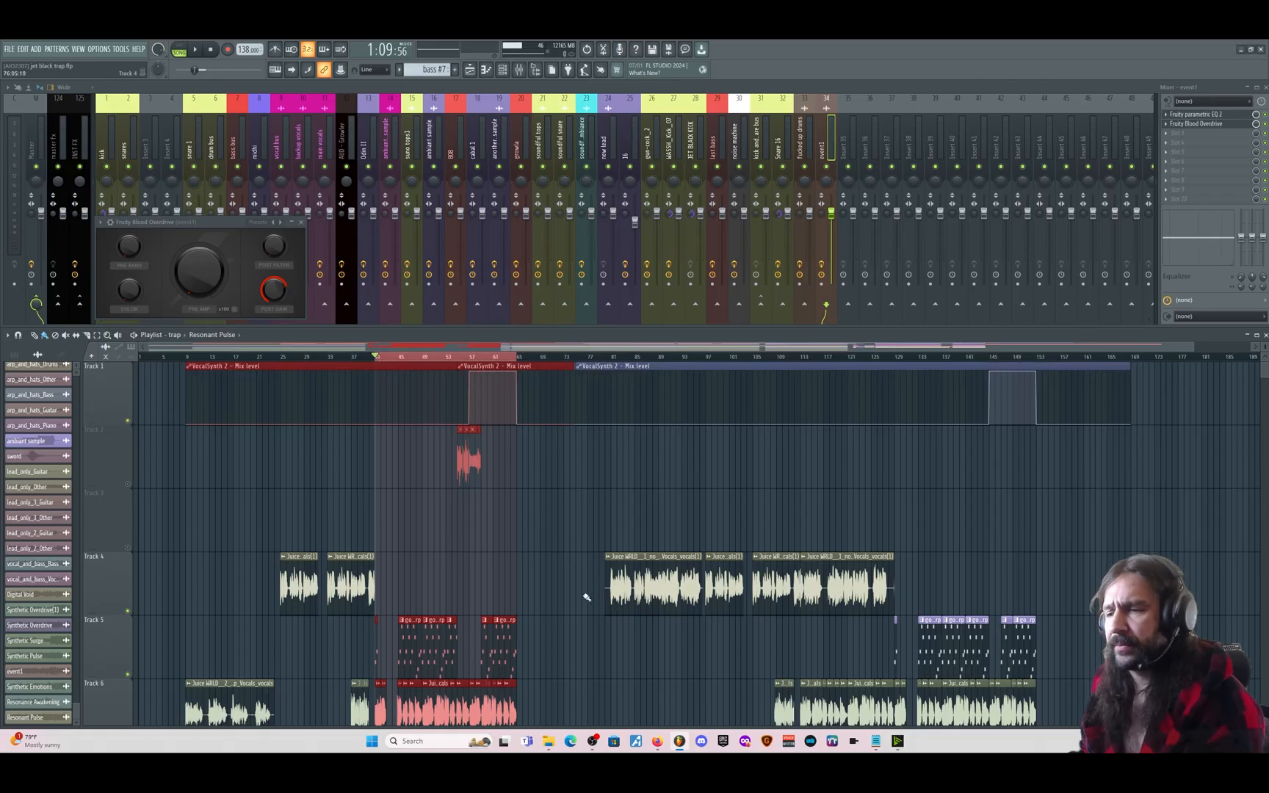
- Scroll the Playlist down and back up to check the tracks while bars 41–65 loop
{"action": "scroll", "coordinate": [559, 581], "scroll_direction": "down", "scroll_amount": 2}
{"action": "scroll", "coordinate": [477, 514], "scroll_direction": "up", "scroll_amount": 2}
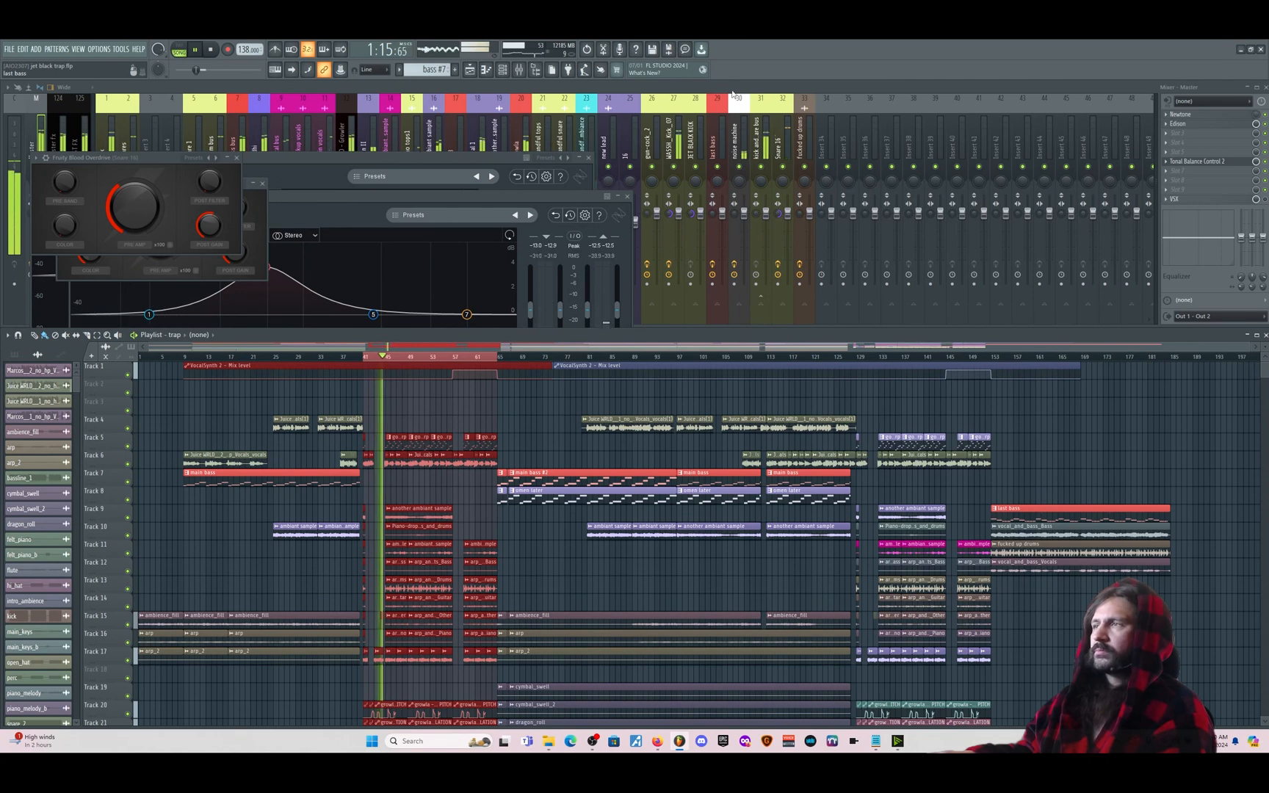
- Bring the Mixer to the front, clear the bar 41–65 time selection, and stop playback at the start
{"action": "left_click", "coordinate": [690, 88]}
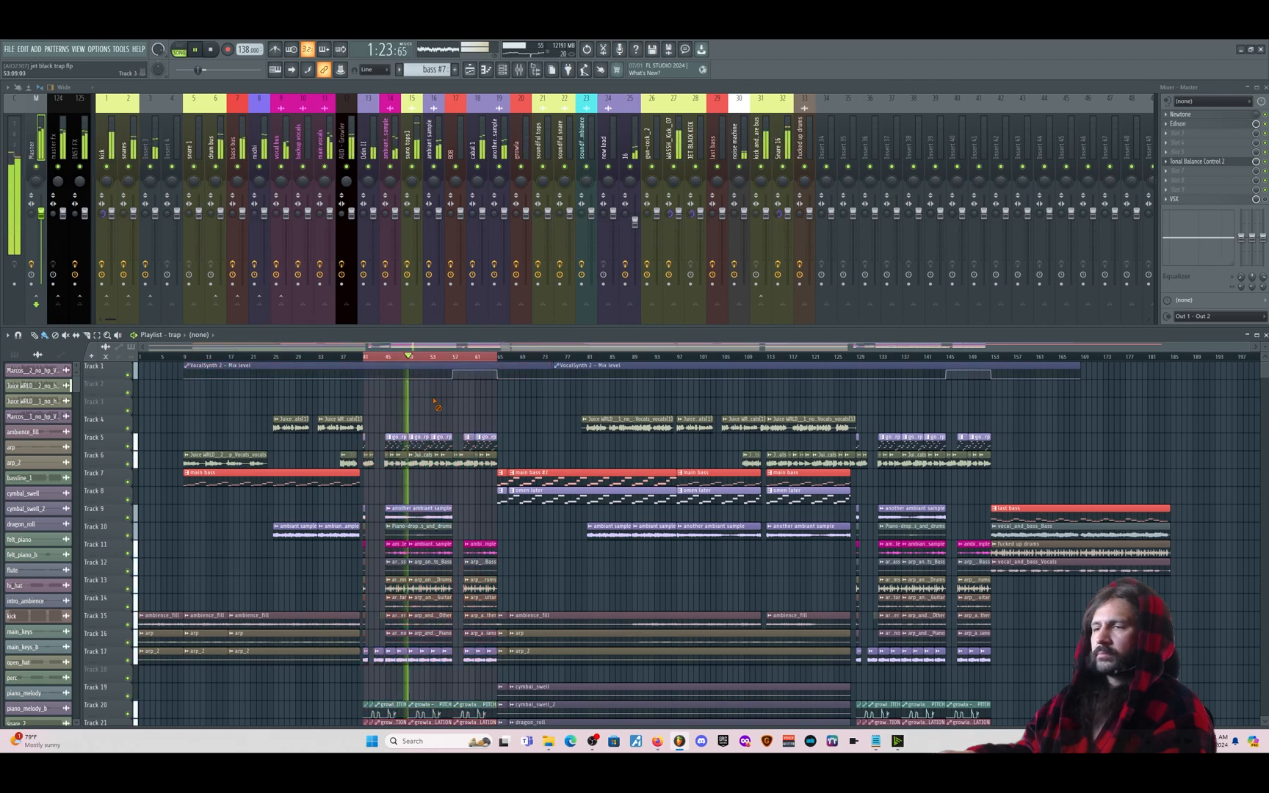
{"action": "scroll", "coordinate": [435, 521], "scroll_direction": "down", "scroll_amount": 5}
{"action": "scroll", "coordinate": [435, 521], "scroll_direction": "up", "scroll_amount": 5}
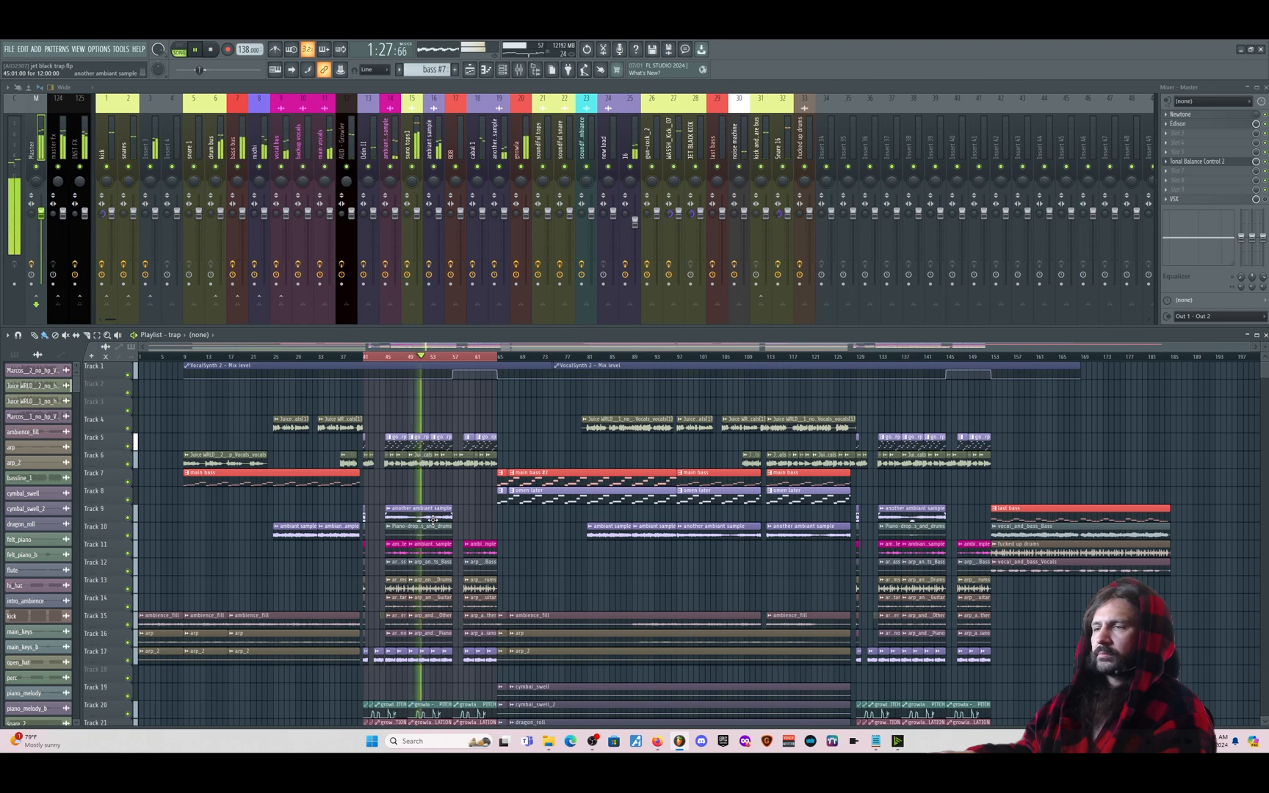
{"action": "right_click", "coordinate": [454, 359]}
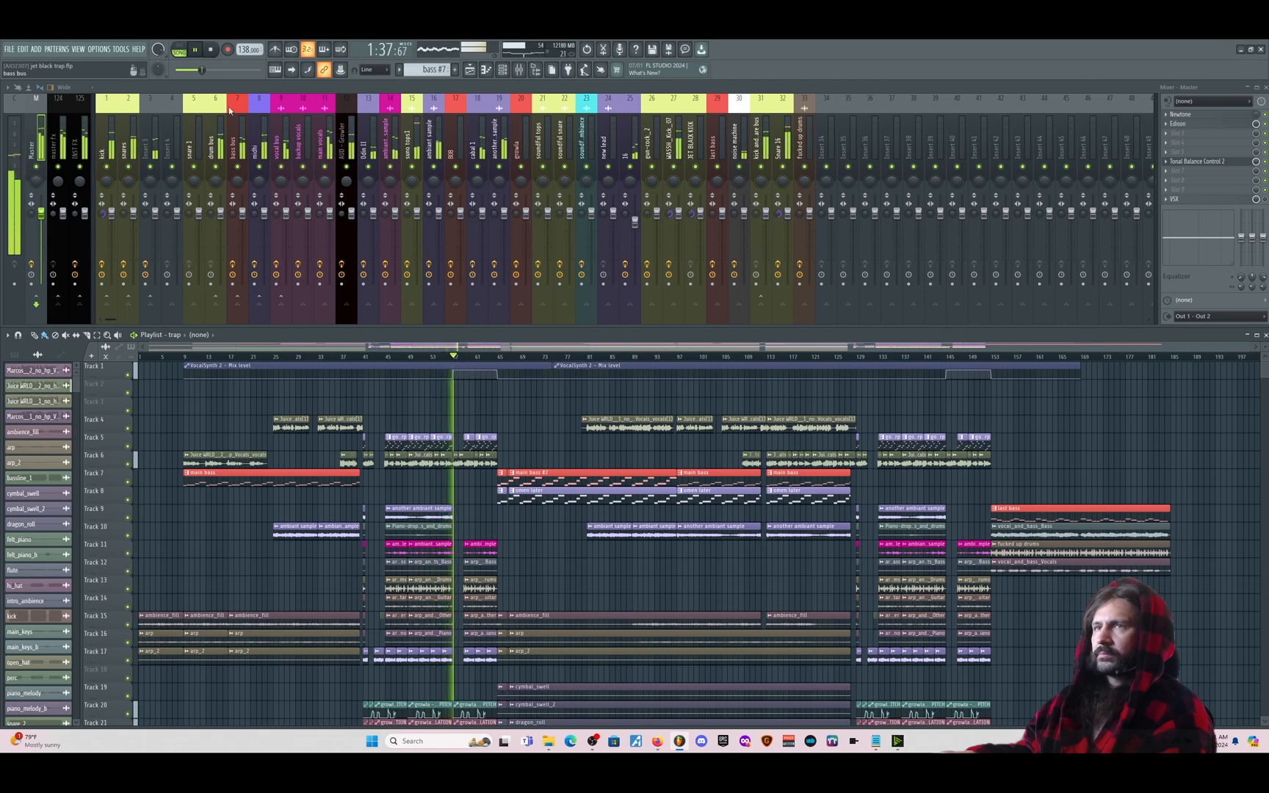
{"action": "left_click", "coordinate": [211, 51]}
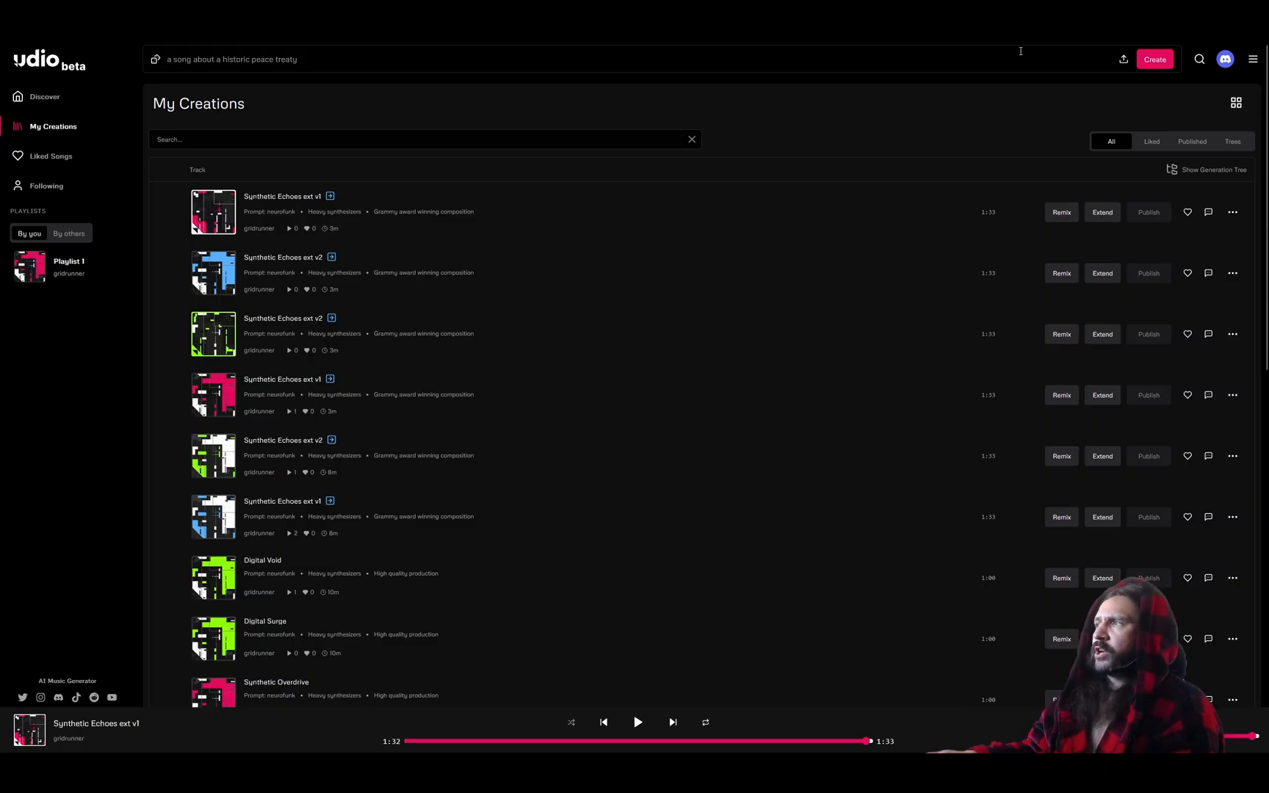
- Upload jet black trap section 1.wav to Udio, ticking 'I understand and confirm' before confirming
{"action": "left_click", "coordinate": [1124, 60]}
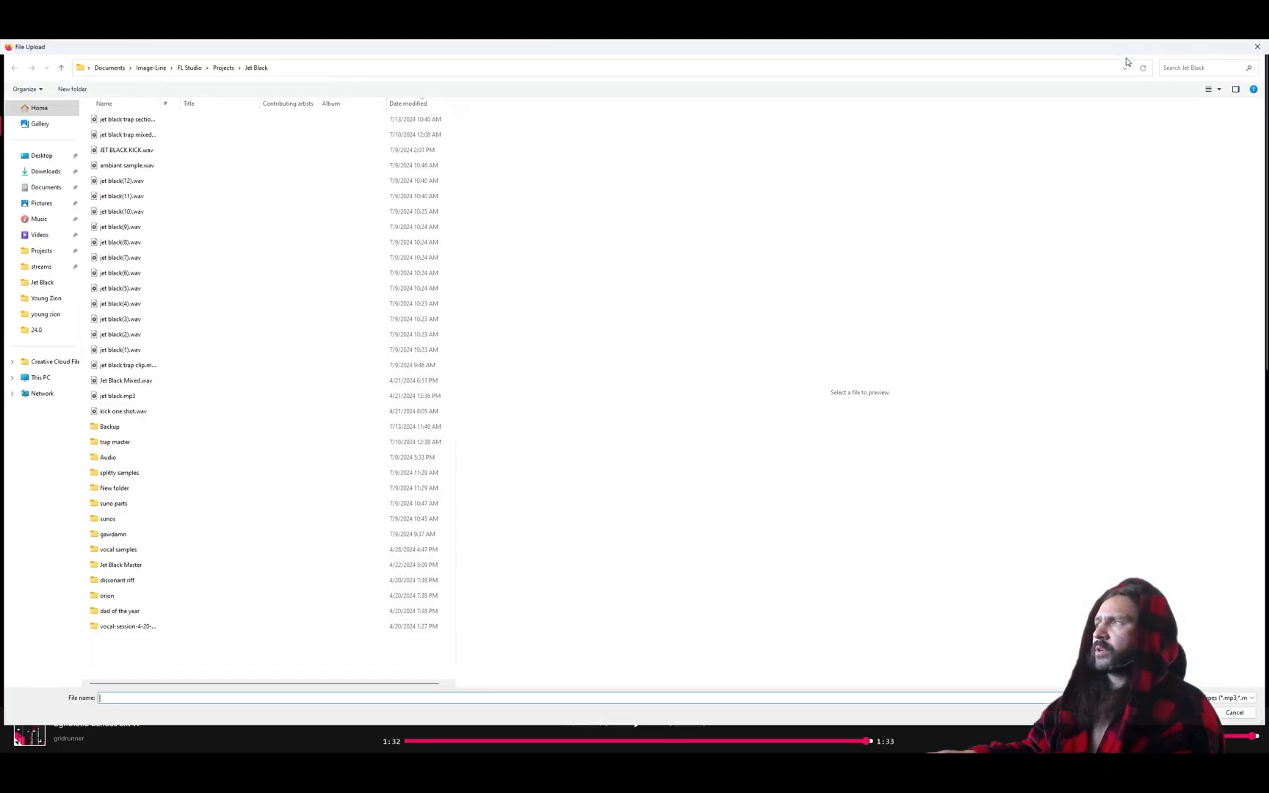
{"action": "double_click", "coordinate": [163, 106]}
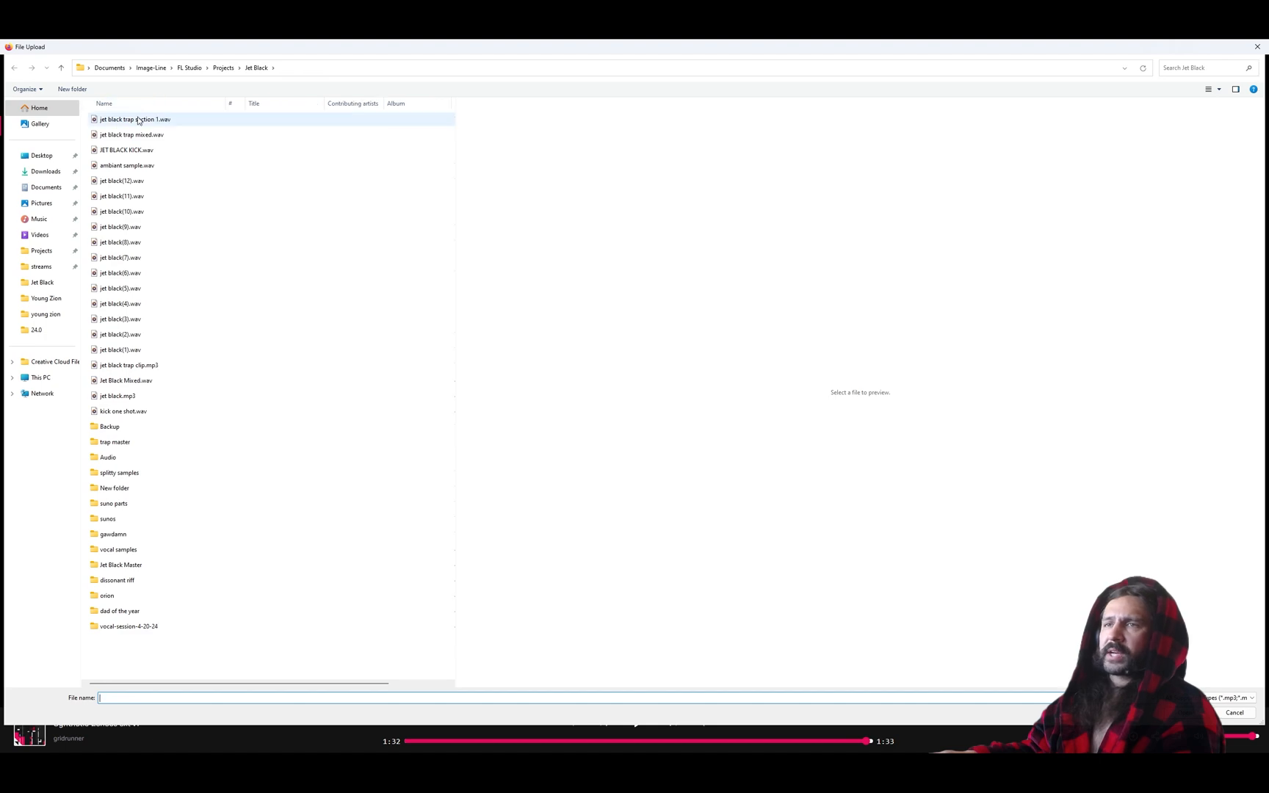
{"action": "double_click", "coordinate": [143, 119]}
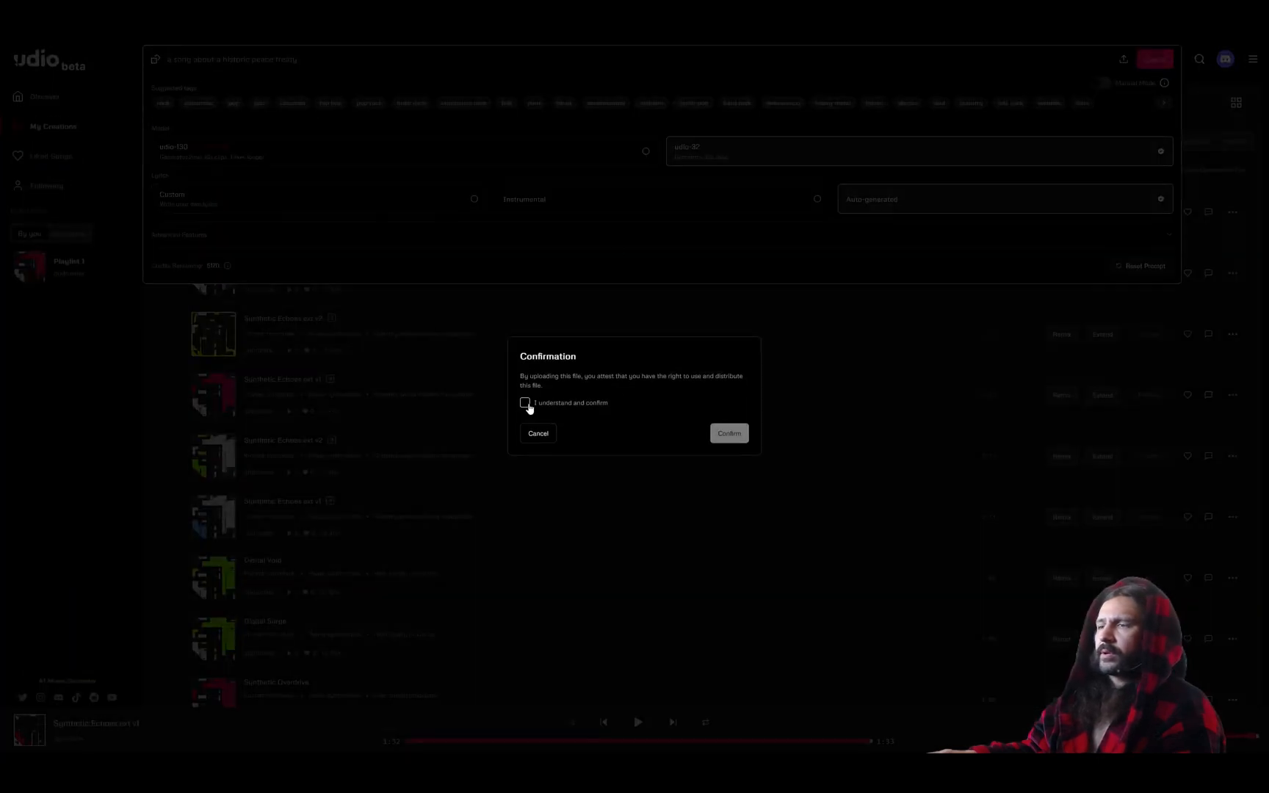
{"action": "left_click", "coordinate": [525, 403]}
{"action": "left_click", "coordinate": [721, 431]}
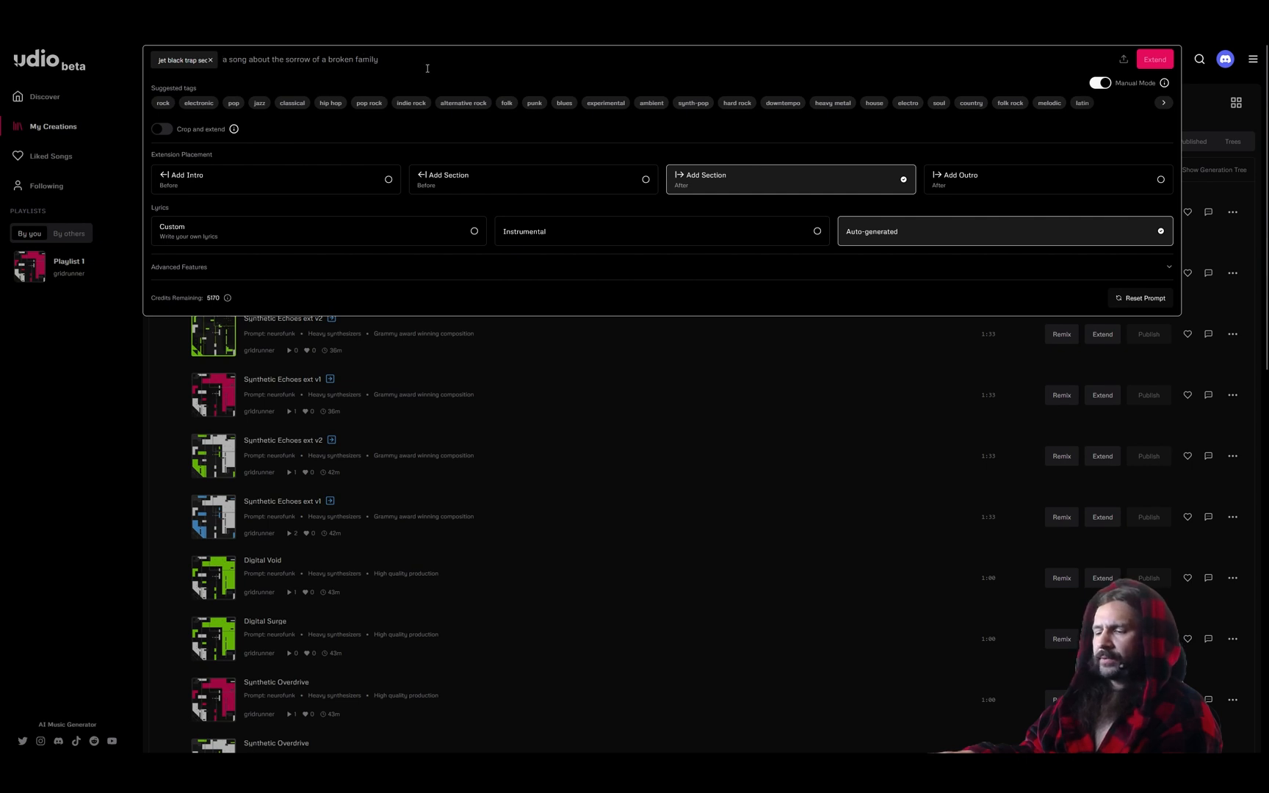
{"action": "left_click", "coordinate": [177, 431]}
{"action": "left_click", "coordinate": [262, 380]}
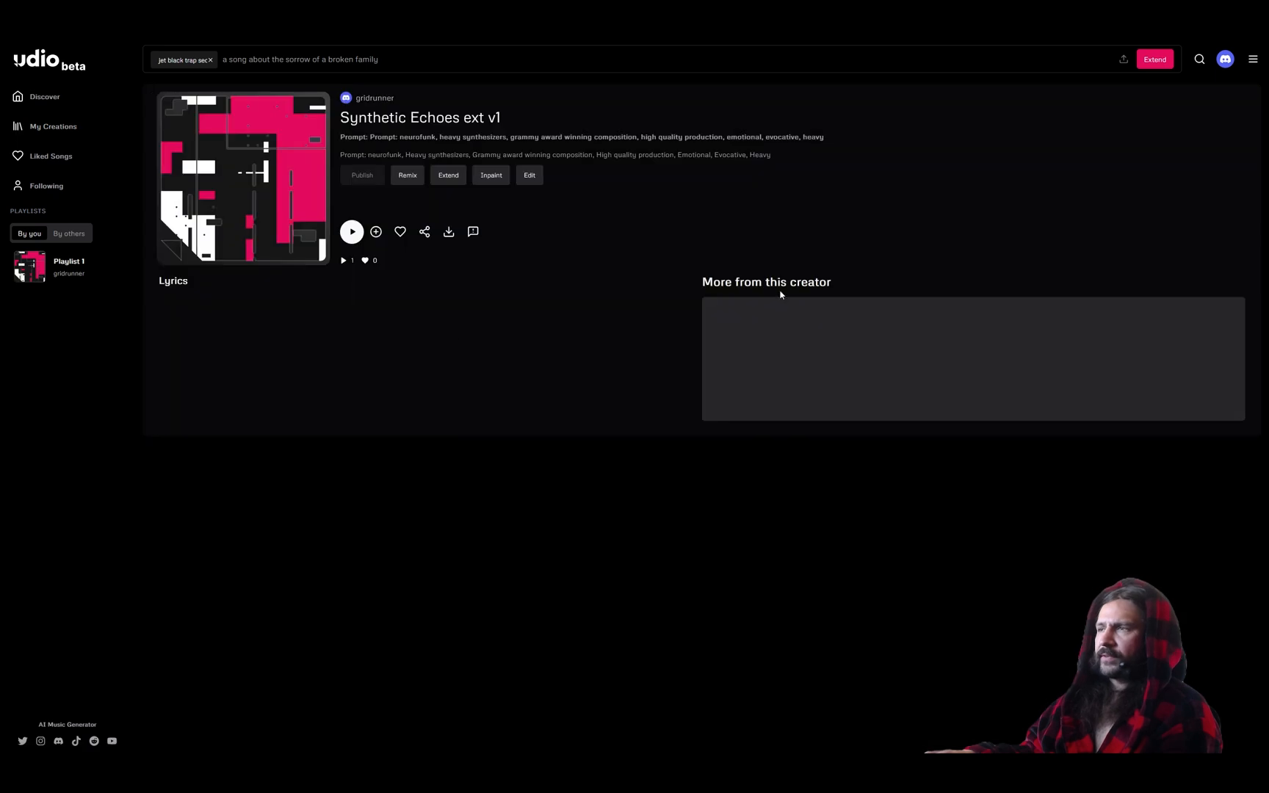
{"action": "left_click_drag", "start_coordinate": [824, 140], "coordinate": [410, 140]}
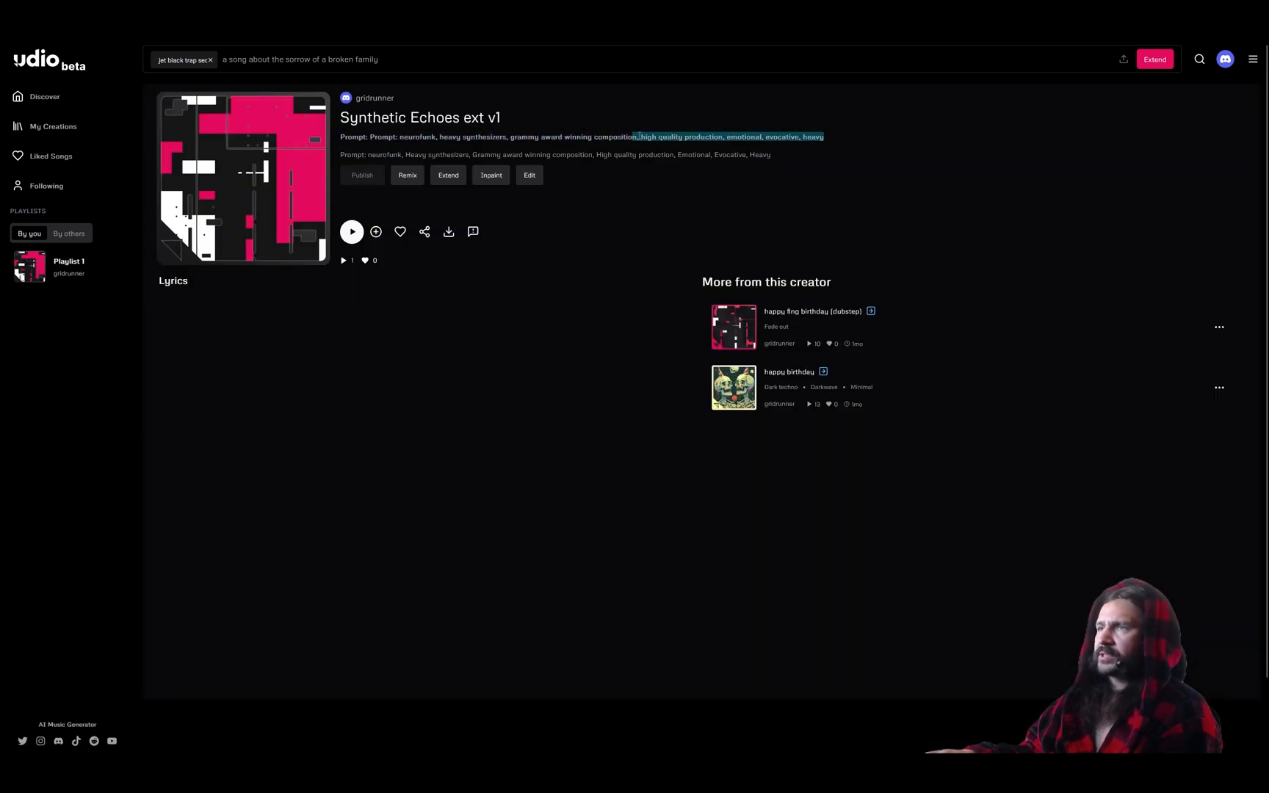
{"action": "left_click_drag", "start_coordinate": [760, 141], "coordinate": [467, 142]}
{"action": "left_click_drag", "start_coordinate": [824, 140], "coordinate": [820, 139]}
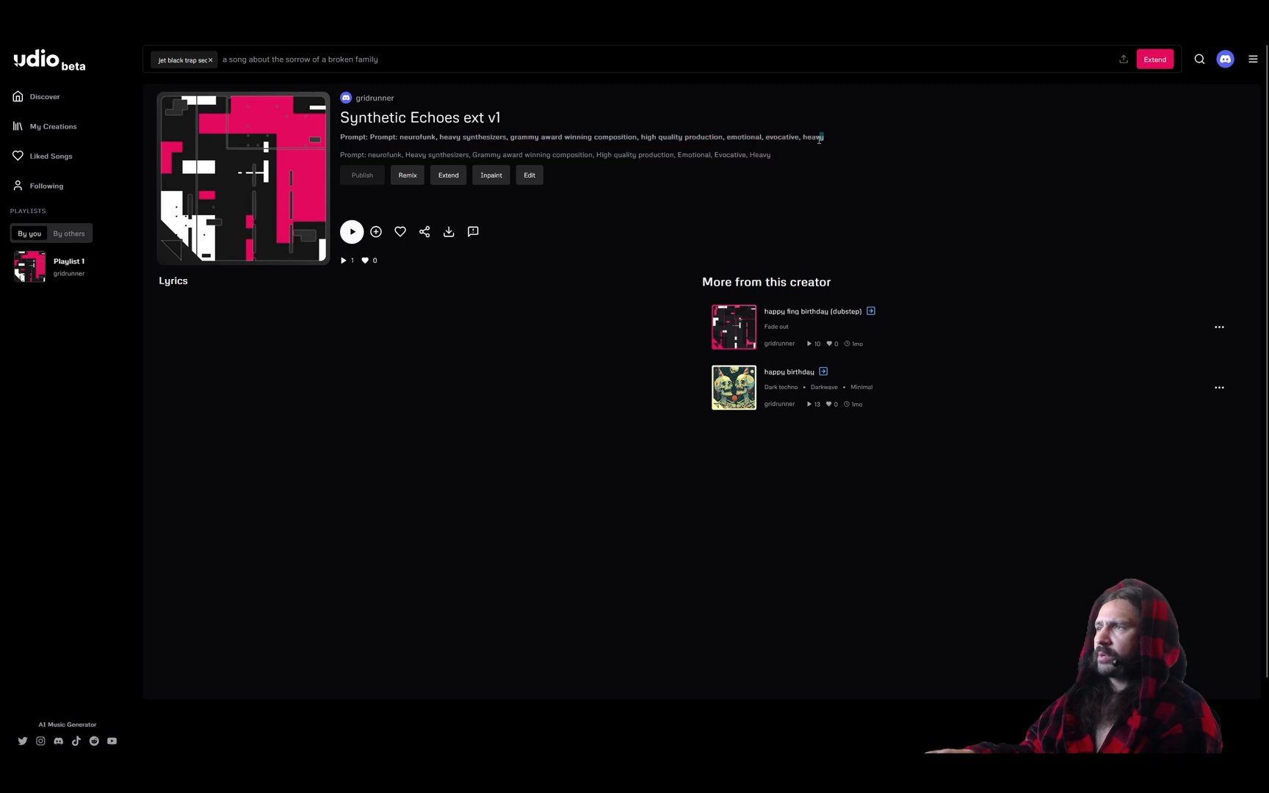
{"action": "left_click_drag", "start_coordinate": [733, 140], "coordinate": [426, 140]}
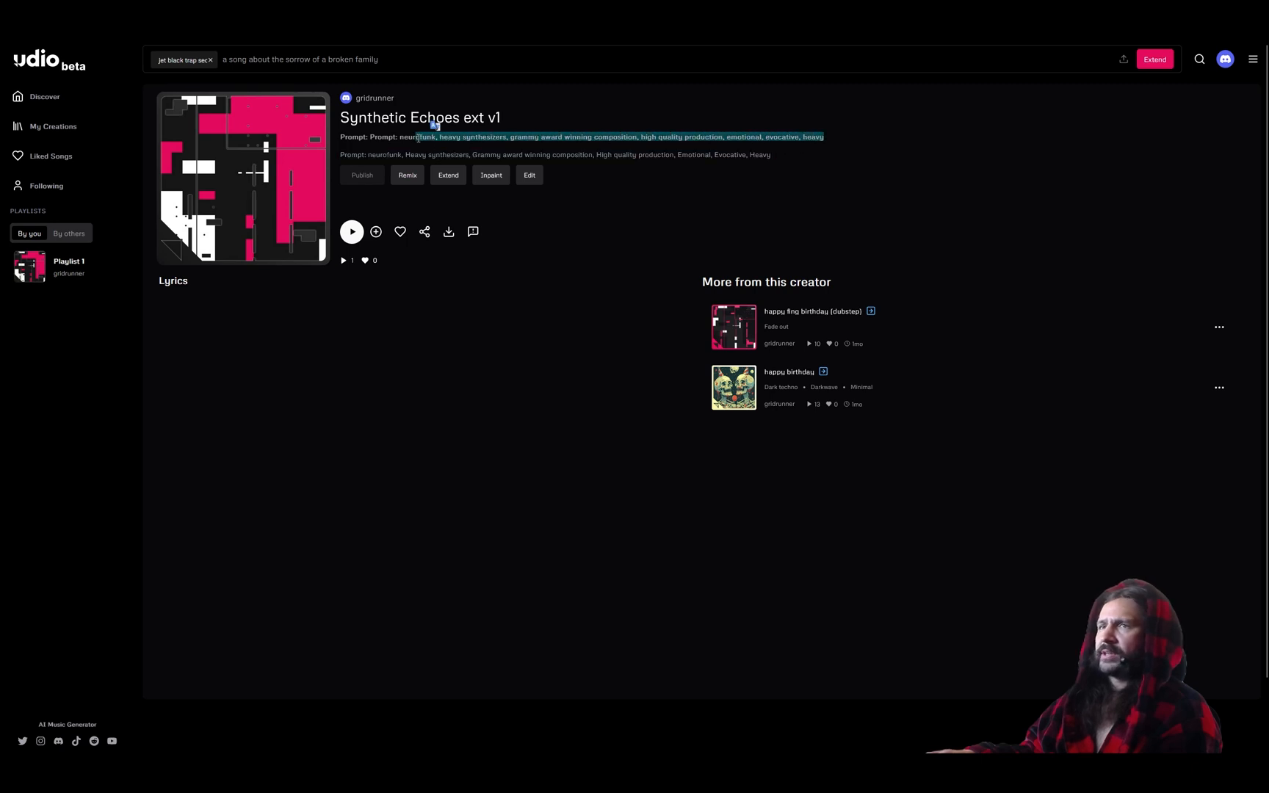
{"action": "left_click", "coordinate": [298, 64]}
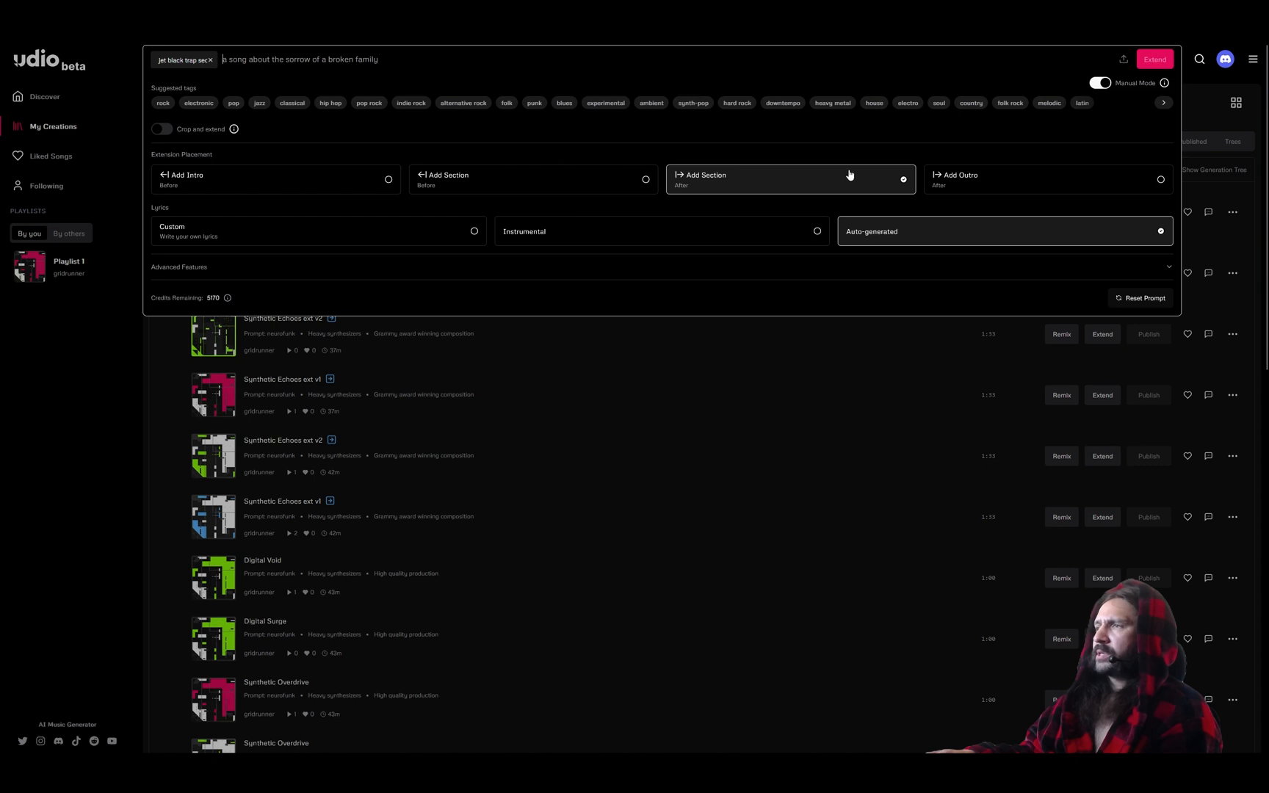
- Set the extension lyrics to Instrumental and raise Generation Quality to Ultra in Advanced Features
{"action": "left_click", "coordinate": [698, 235]}
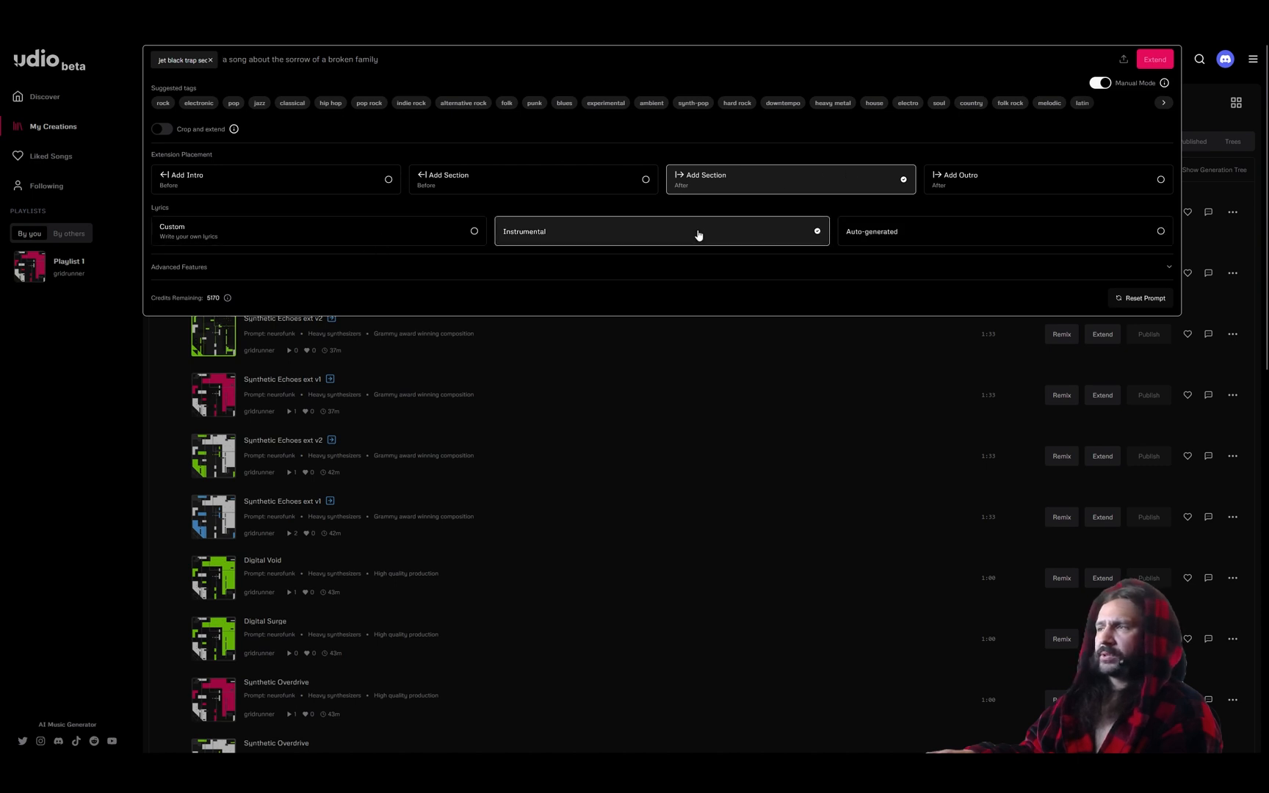
{"action": "scroll", "coordinate": [609, 213], "scroll_direction": "down", "scroll_amount": 1}
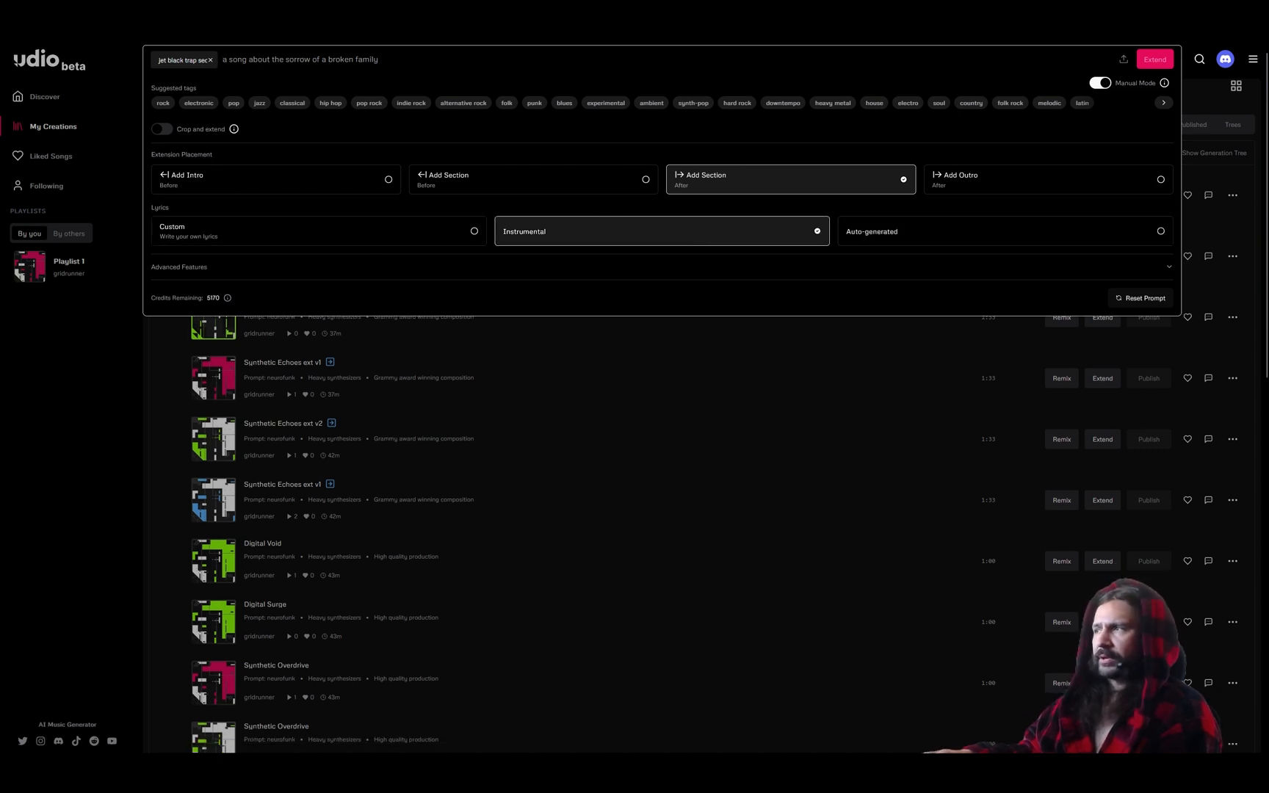
{"action": "left_click", "coordinate": [1168, 272]}
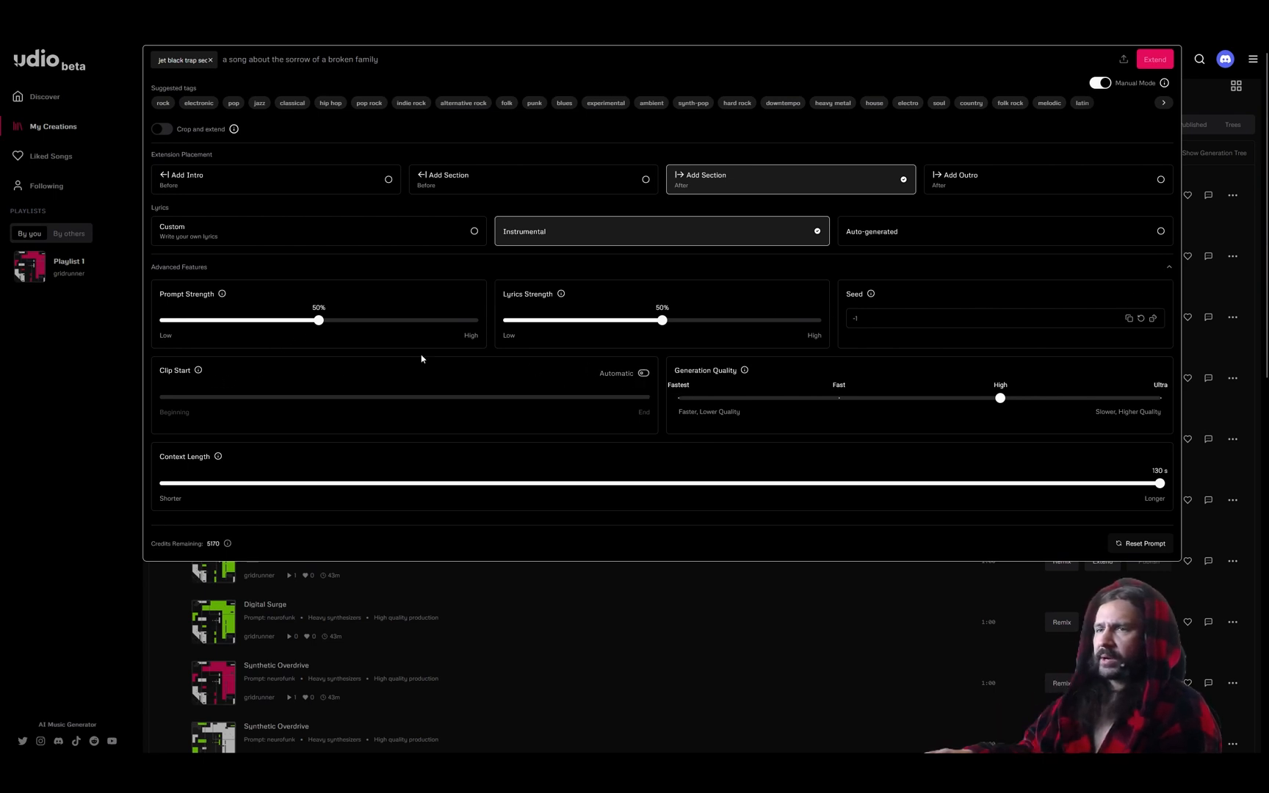
{"action": "left_click_drag", "start_coordinate": [380, 321], "coordinate": [318, 327]}
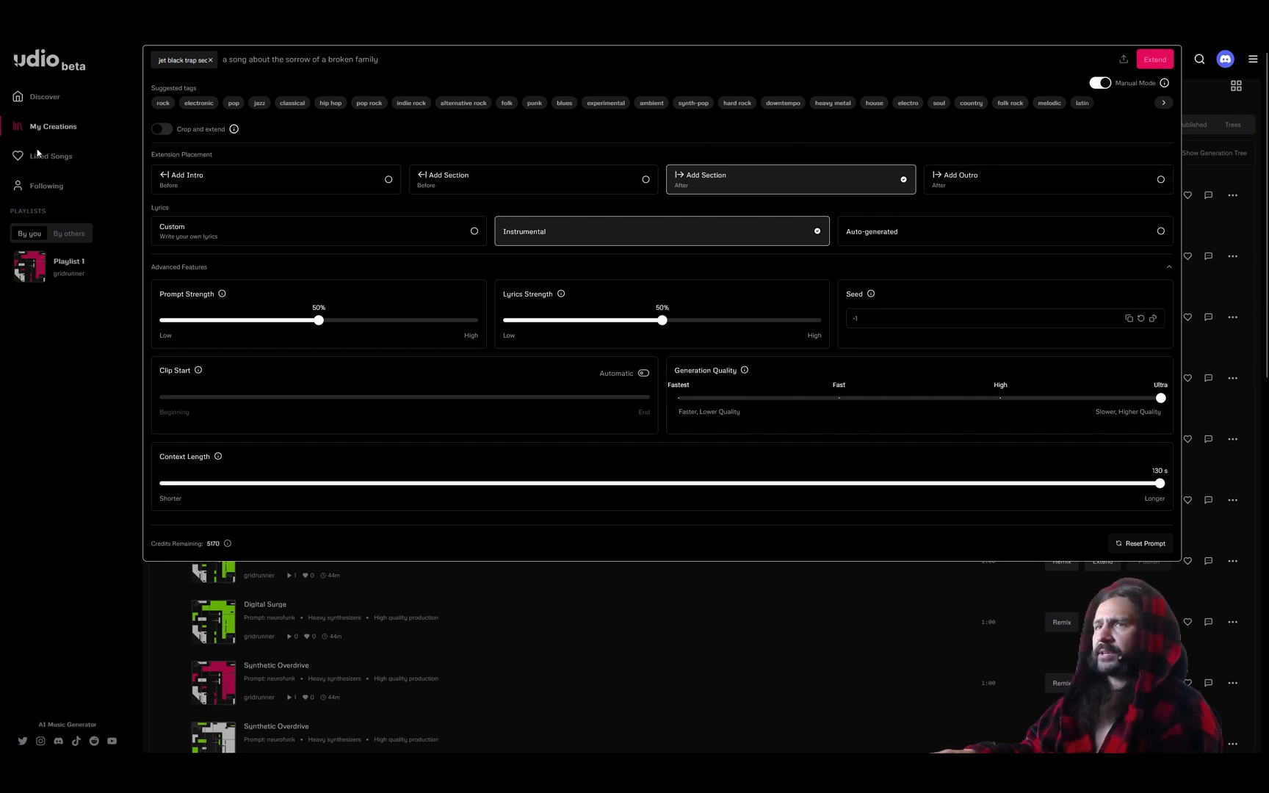
- Close the extend options panel and switch back to FL Studio
{"action": "left_click", "coordinate": [93, 439]}
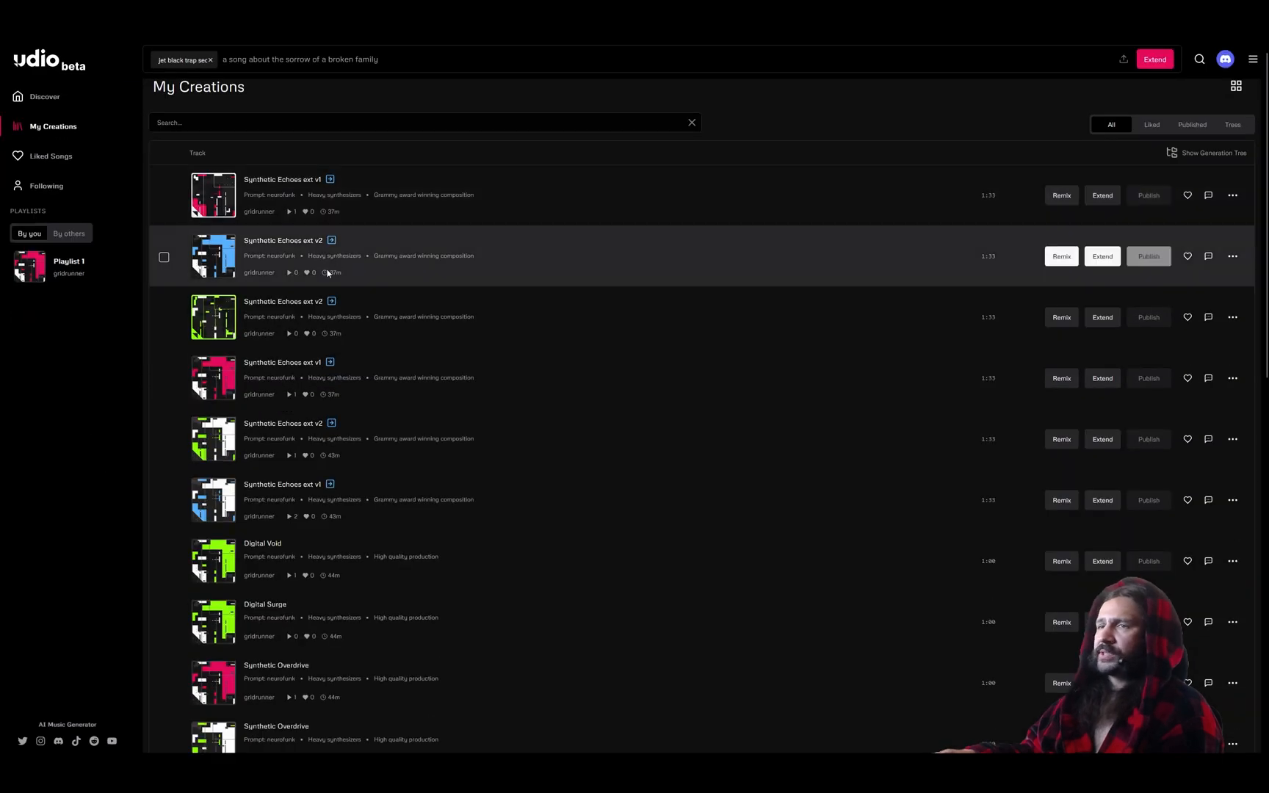
{"action": "scroll", "coordinate": [328, 273], "scroll_direction": "down", "scroll_amount": 12}
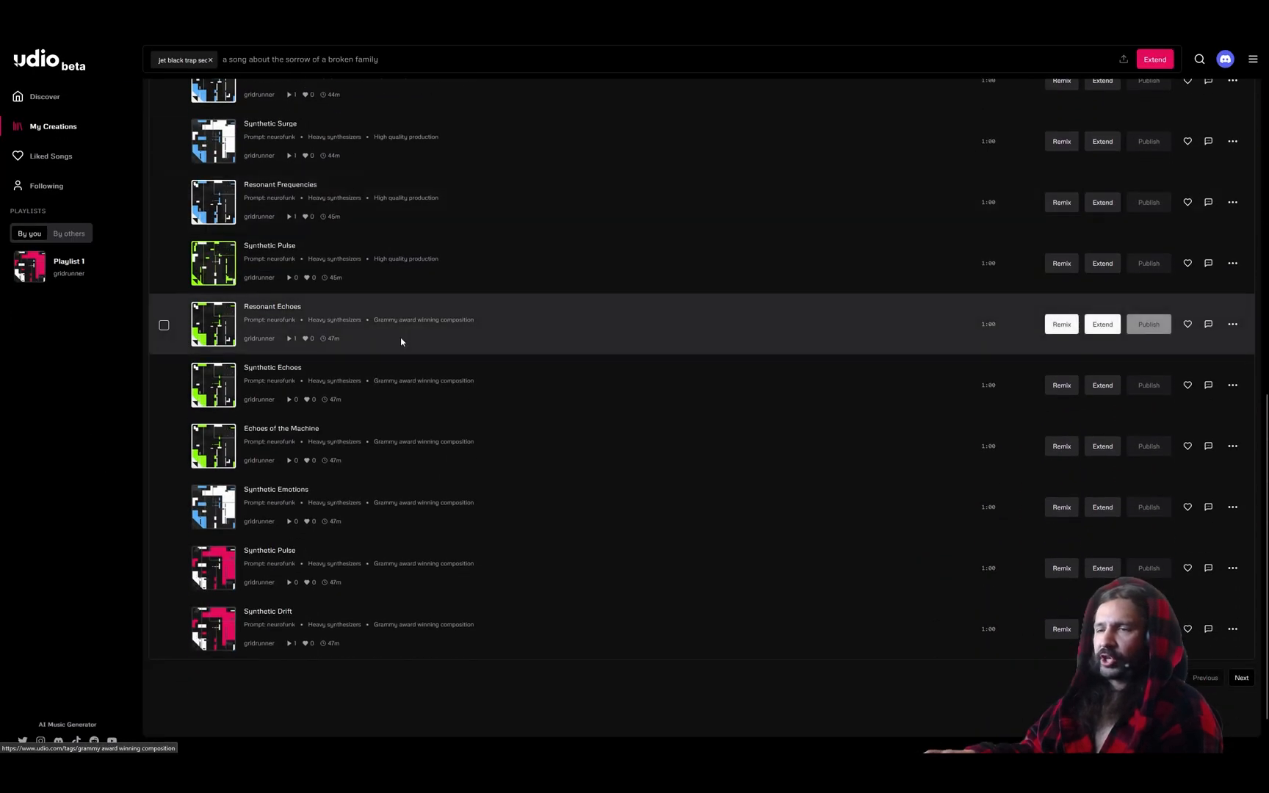
{"action": "scroll", "coordinate": [416, 309], "scroll_direction": "down", "scroll_amount": 1}
{"action": "key", "text": "alt+Tab"}
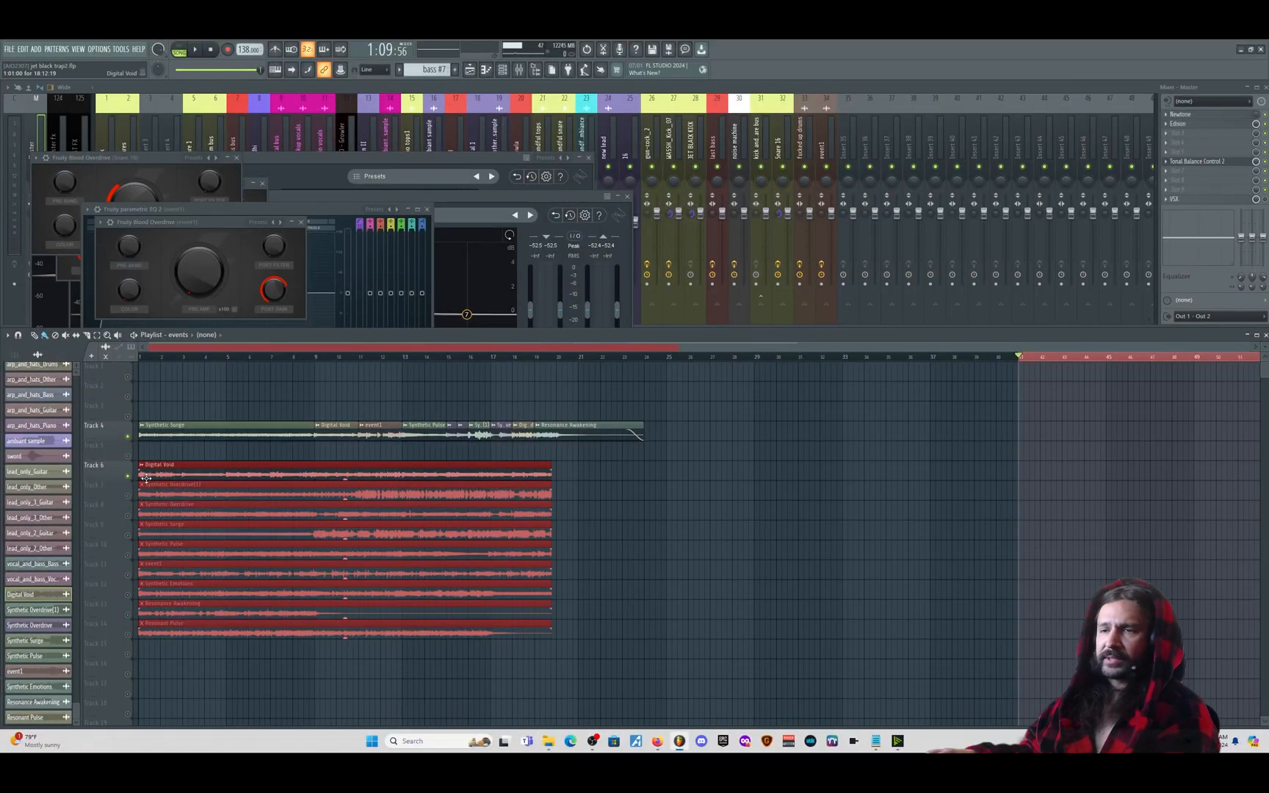
- Solo Track 6 and play its Udio synth clips from bar 1 and bar 9, then select Track 4
{"action": "right_click", "coordinate": [128, 476]}
{"action": "key", "text": "space"}
{"action": "left_click", "coordinate": [148, 357]}
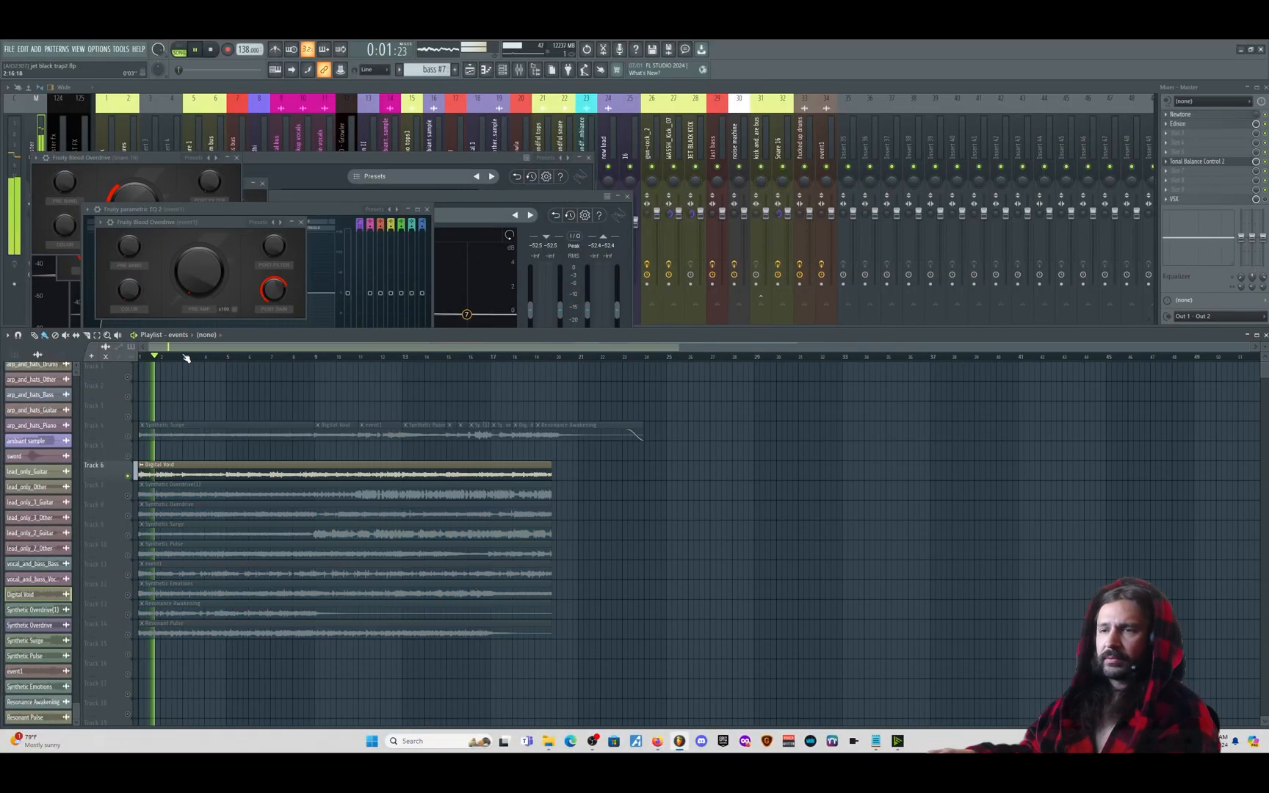
{"action": "left_click", "coordinate": [317, 358]}
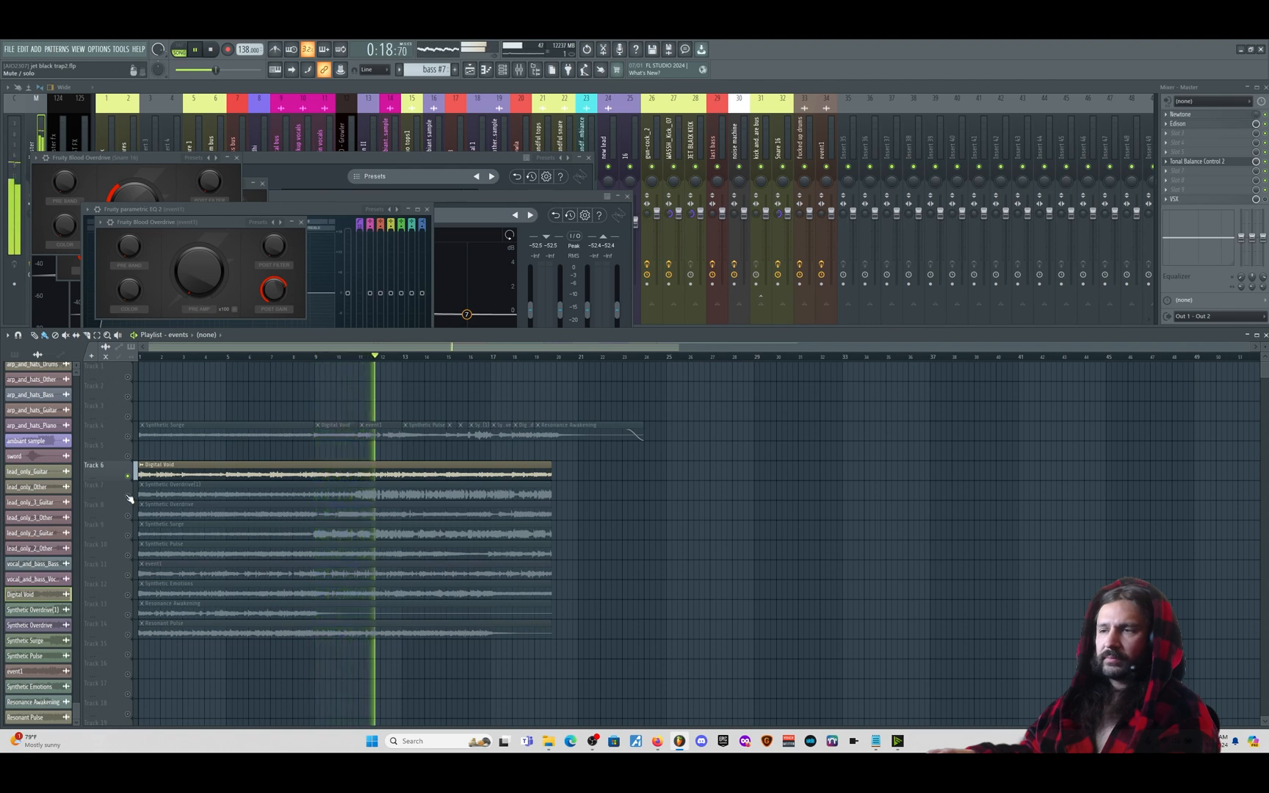
{"action": "key", "text": "space"}
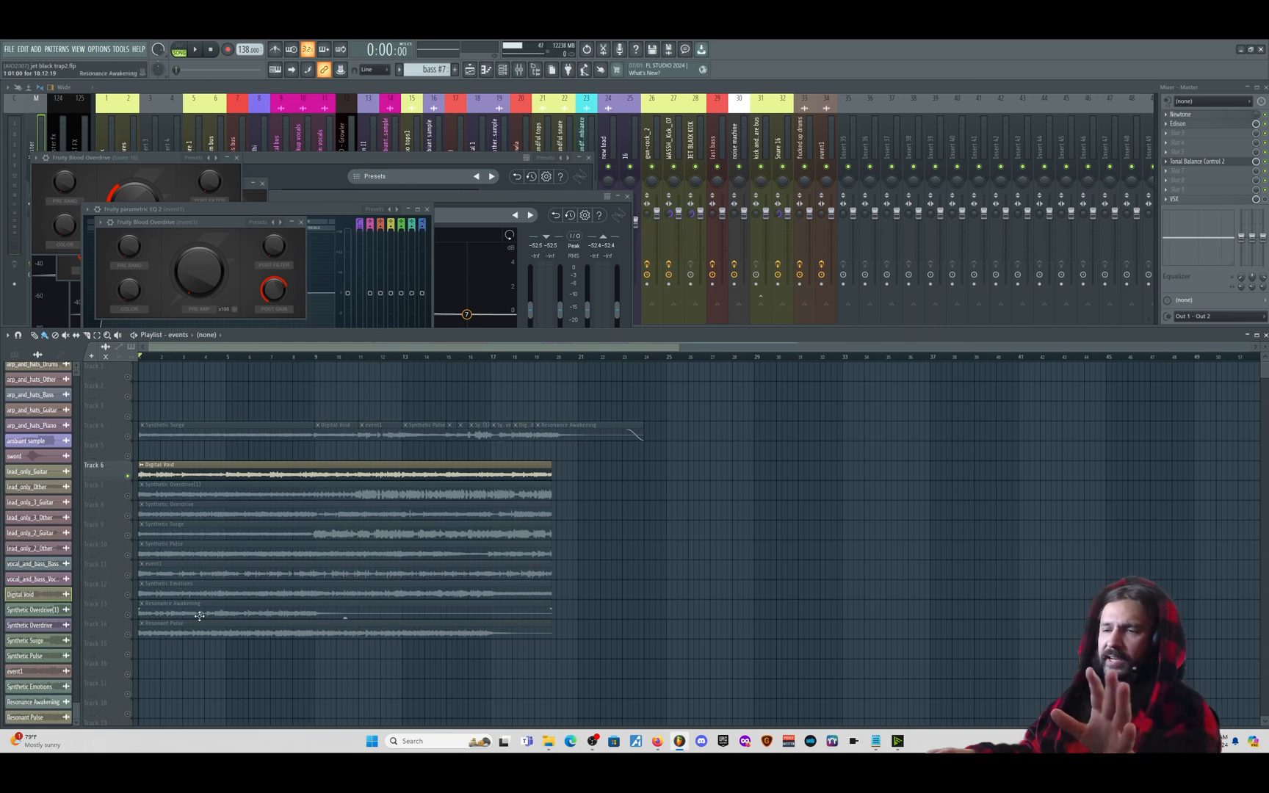
{"action": "left_click", "coordinate": [133, 434]}
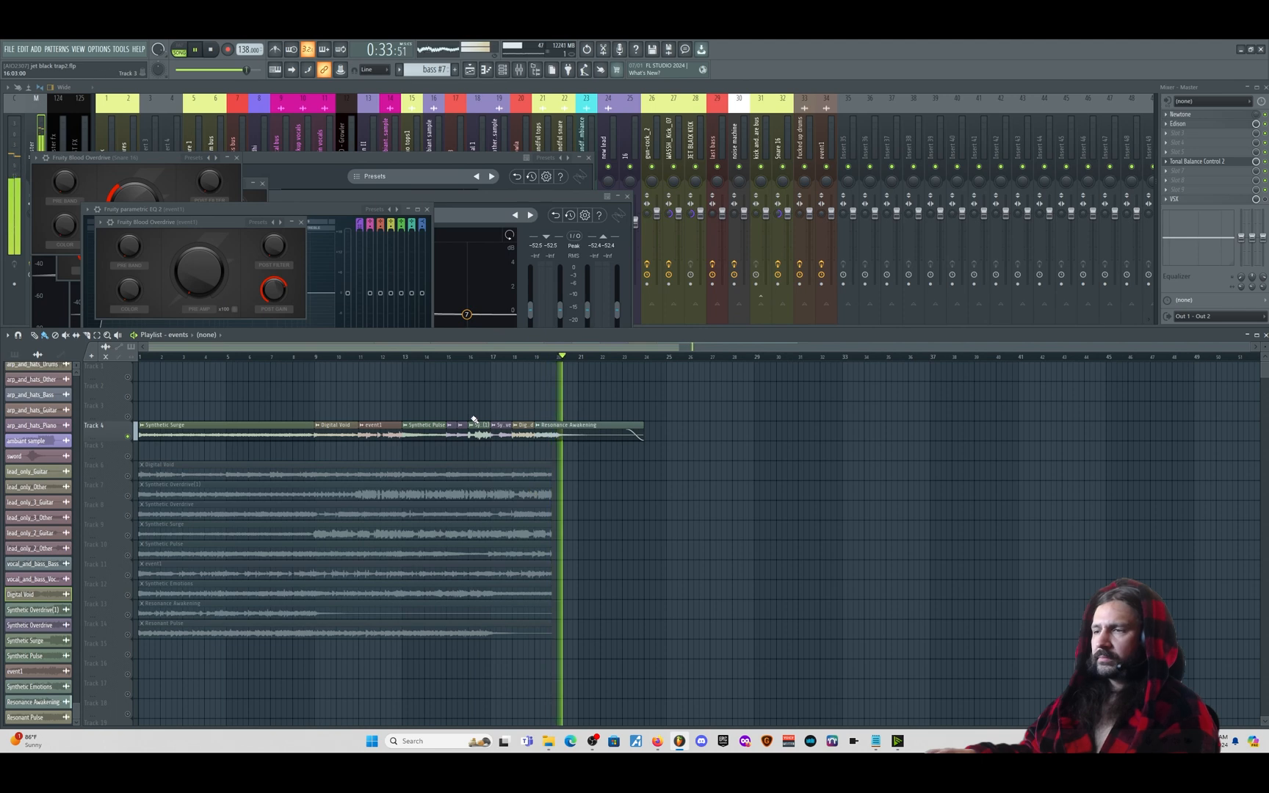
{"action": "scroll", "coordinate": [487, 420], "scroll_direction": "up", "scroll_amount": 2}
{"action": "scroll", "coordinate": [487, 420], "scroll_direction": "down", "scroll_amount": 2}
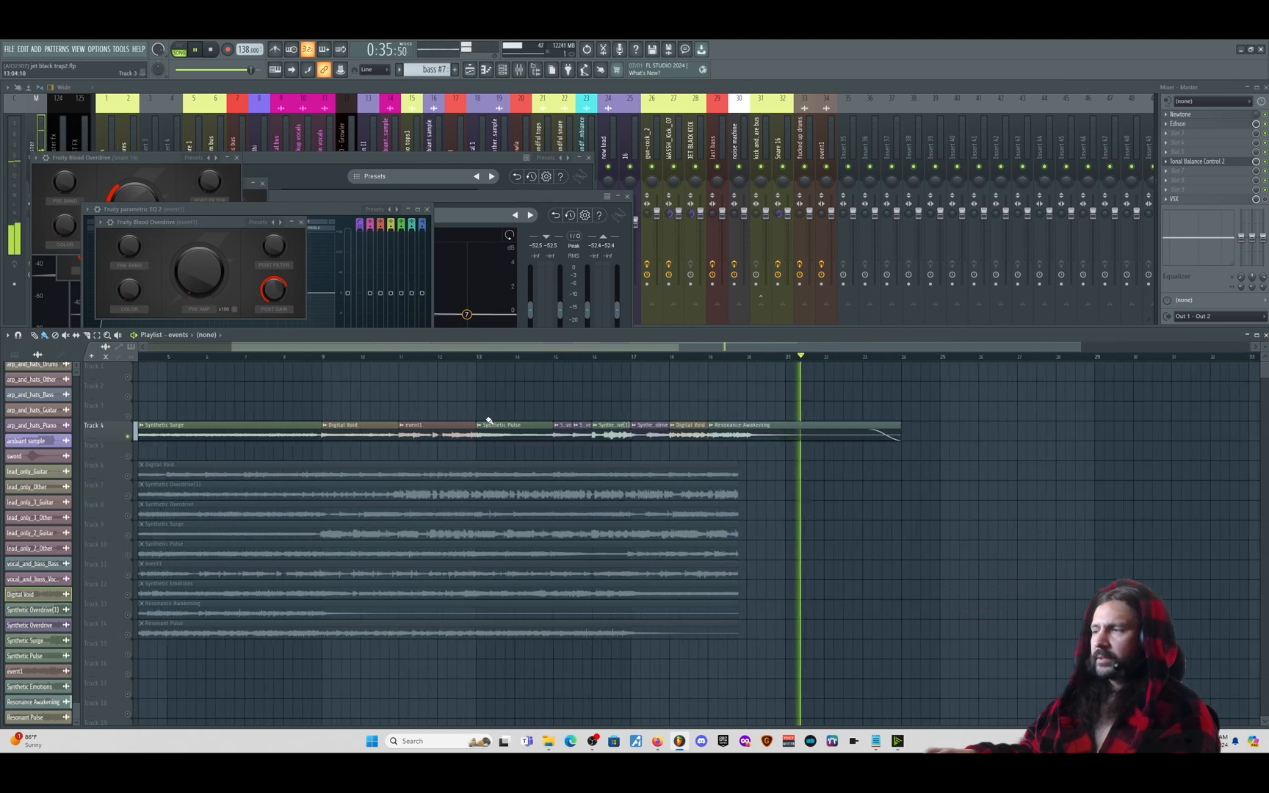
{"action": "scroll", "coordinate": [541, 427], "scroll_direction": "up", "scroll_amount": 1}
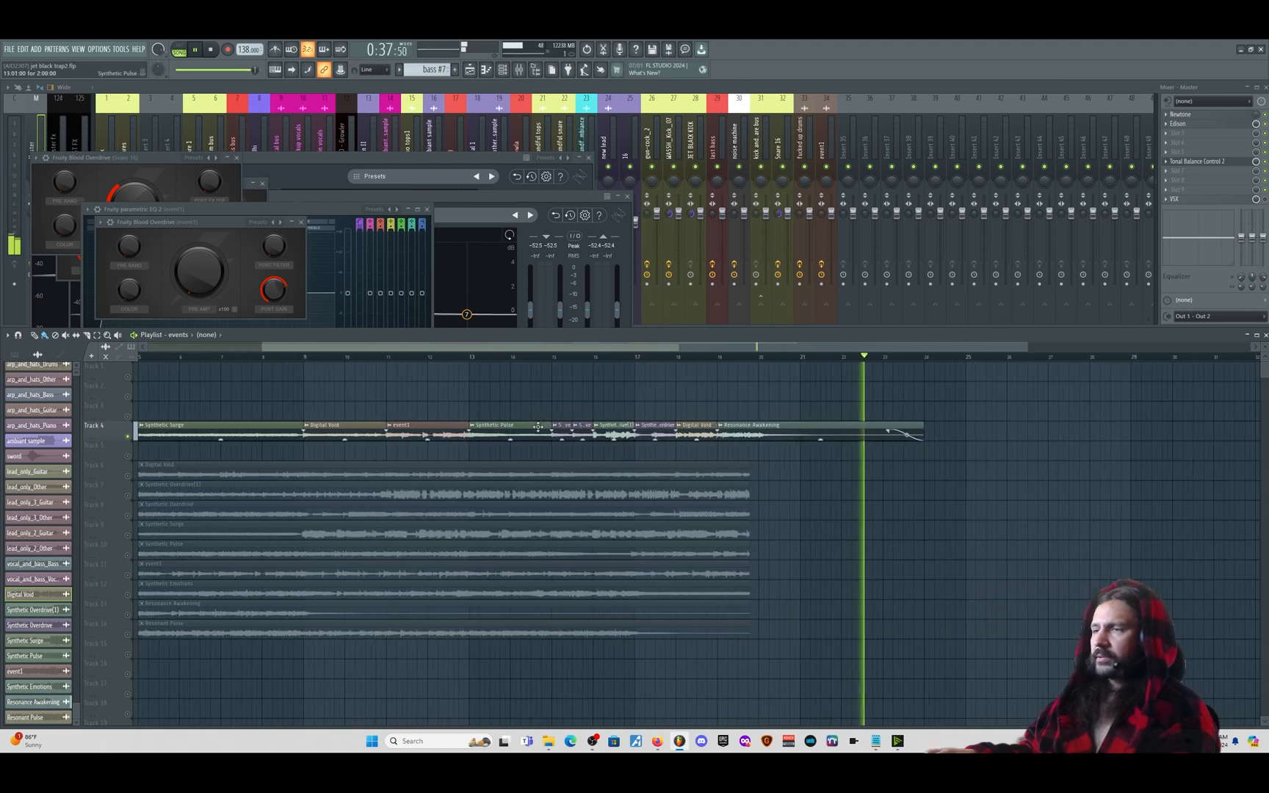
{"action": "key", "text": "space"}
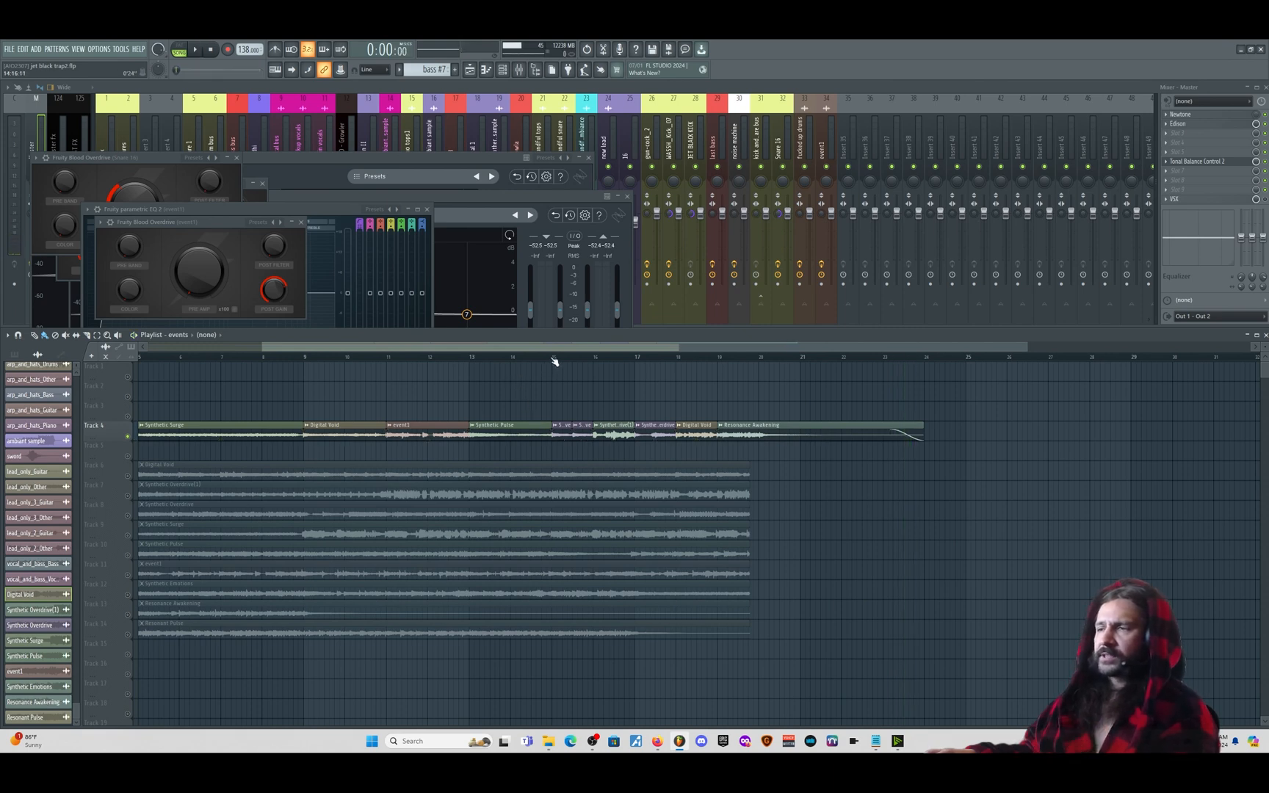
{"action": "left_click_drag", "start_coordinate": [552, 358], "coordinate": [573, 362]}
{"action": "key", "text": "space"}
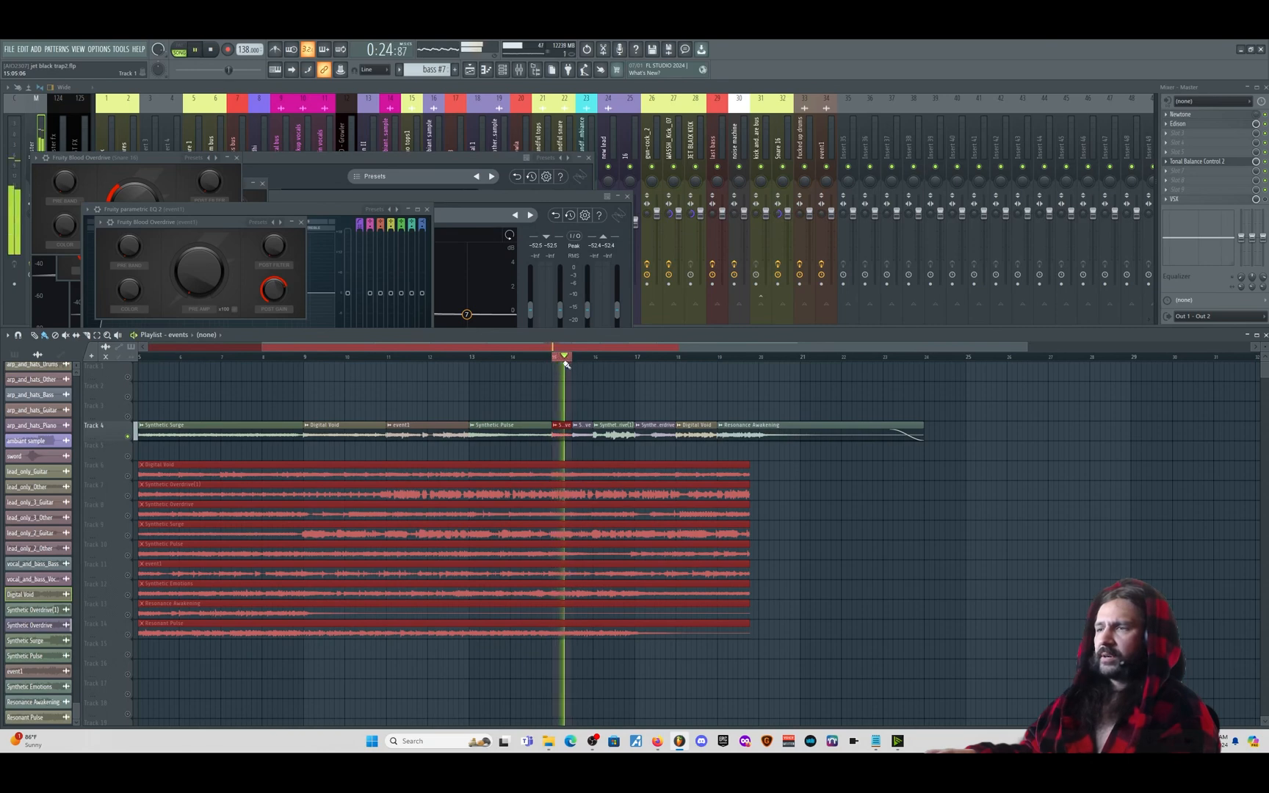
{"action": "key", "text": "space"}
{"action": "key", "text": "ctrl+d"}
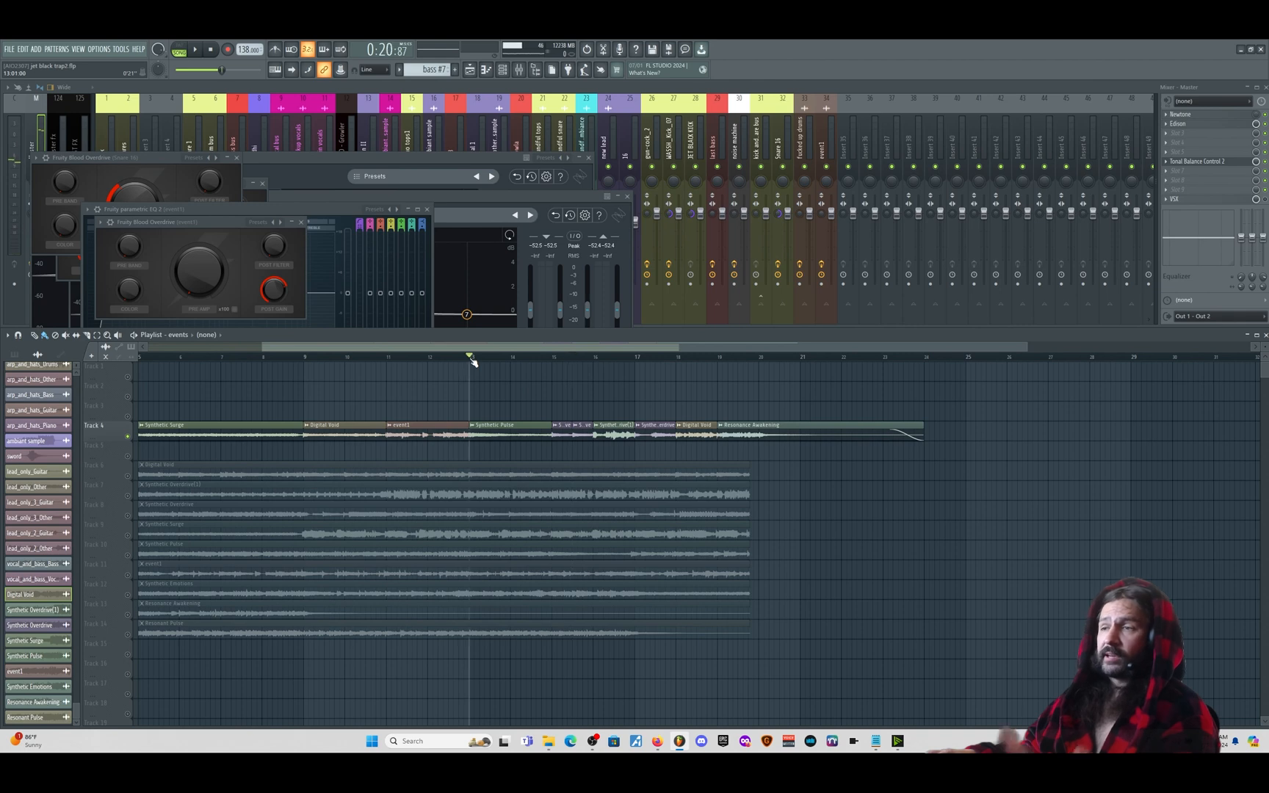
{"action": "key", "text": "space"}
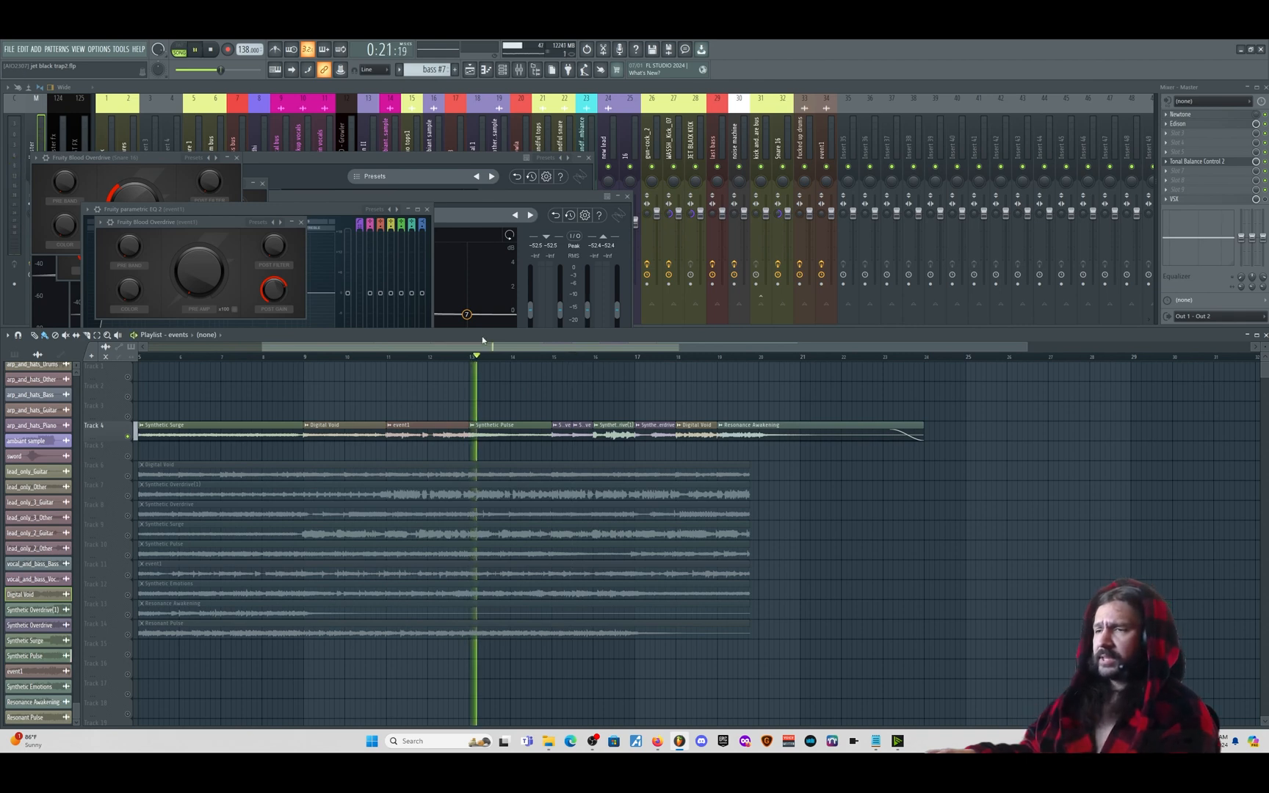
{"action": "left_click", "coordinate": [389, 358]}
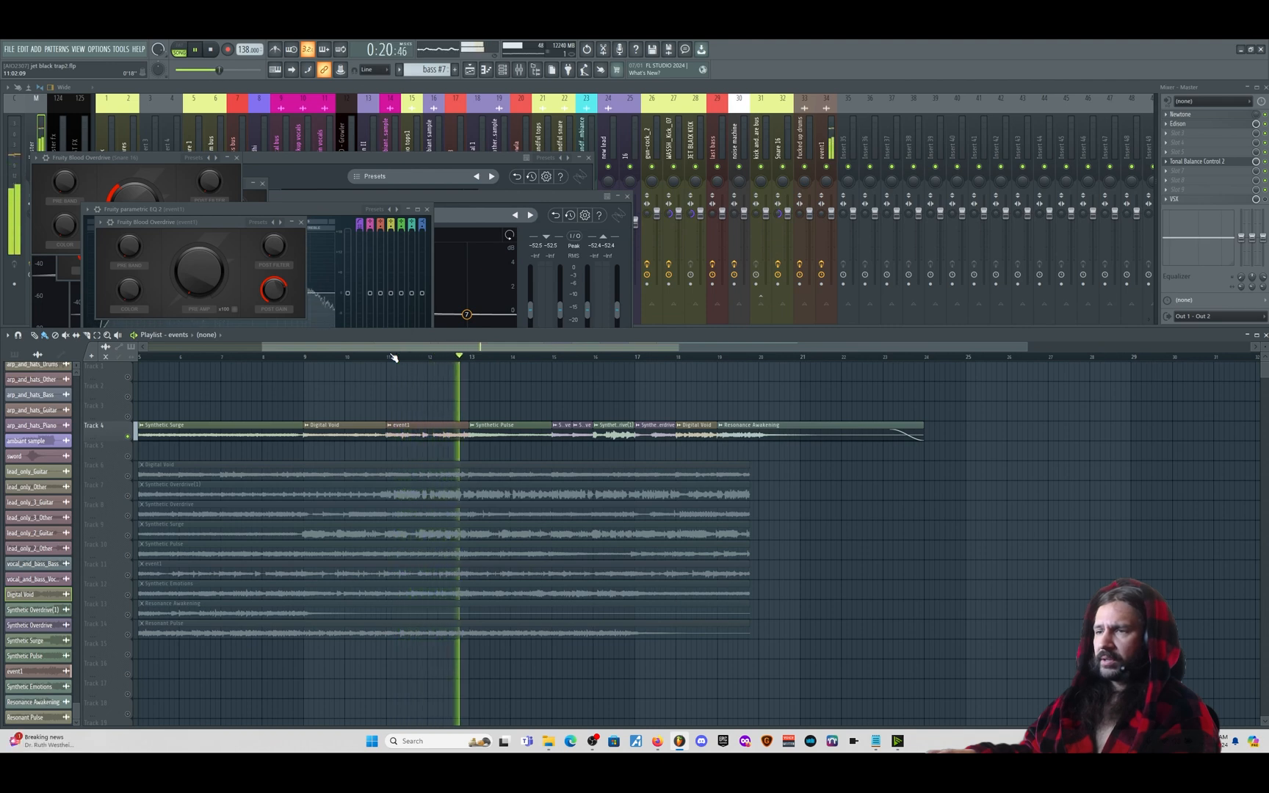
{"action": "key", "text": "space"}
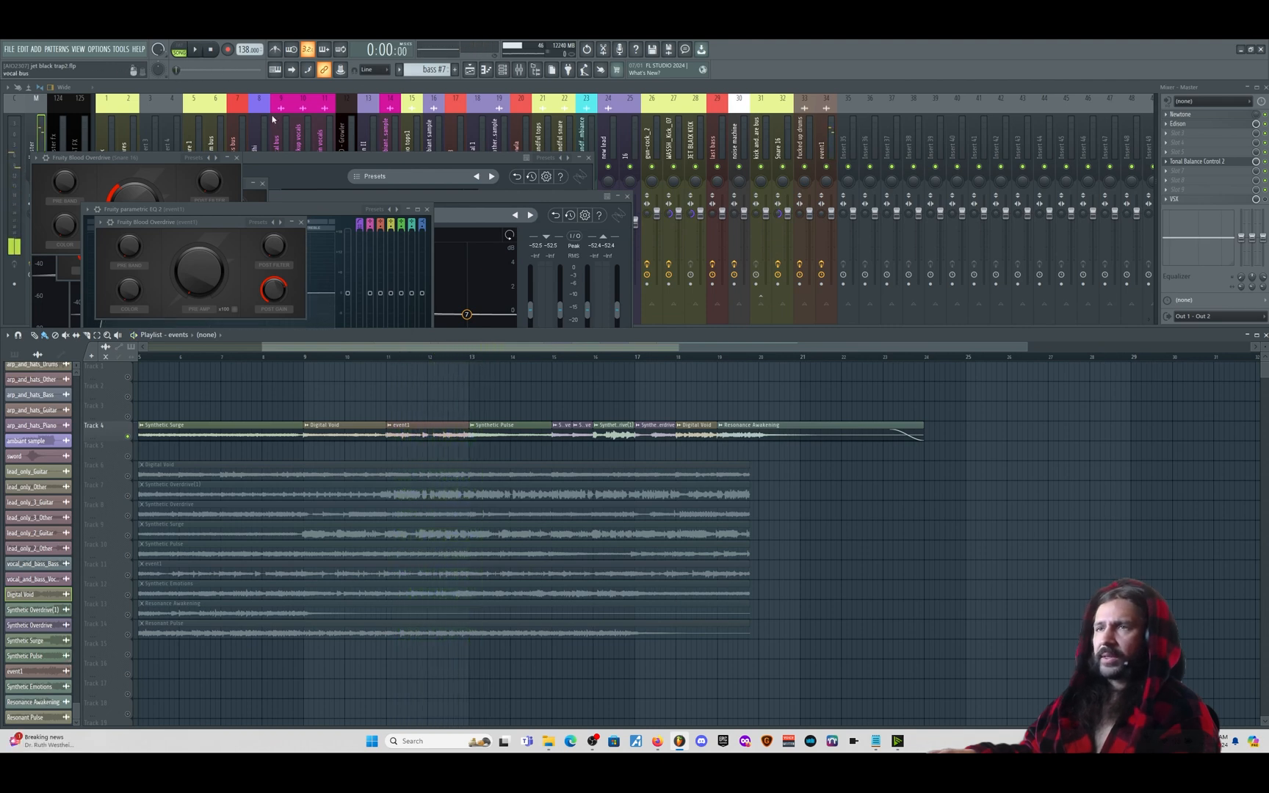
- Reopen the Playlist on the trap arrangement and unmute Track 2
{"action": "left_click", "coordinate": [477, 72]}
{"action": "left_click", "coordinate": [470, 70]}
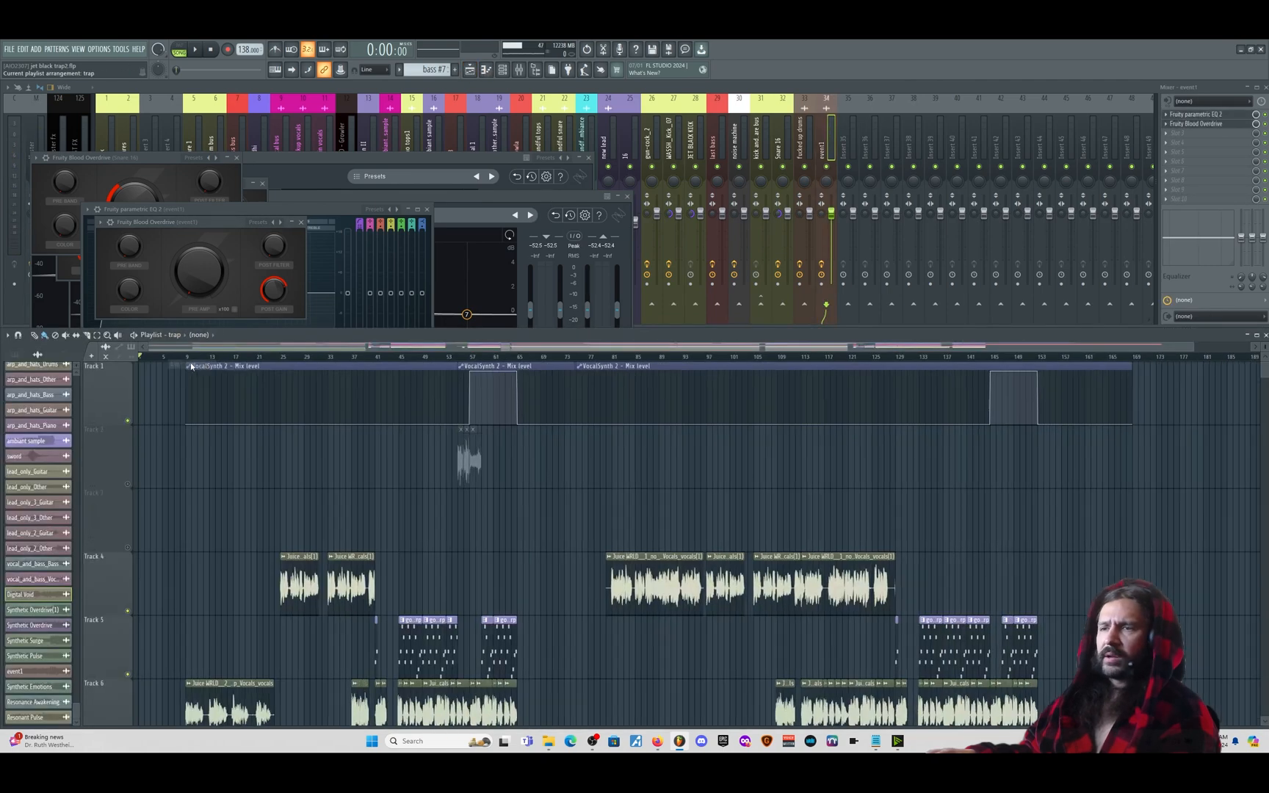
{"action": "left_click", "coordinate": [128, 484]}
- Play the trap arrangement from around bar 39, then stop playback
{"action": "scroll", "coordinate": [456, 464], "scroll_direction": "up", "scroll_amount": 3}
{"action": "scroll", "coordinate": [506, 459], "scroll_direction": "down", "scroll_amount": 6}
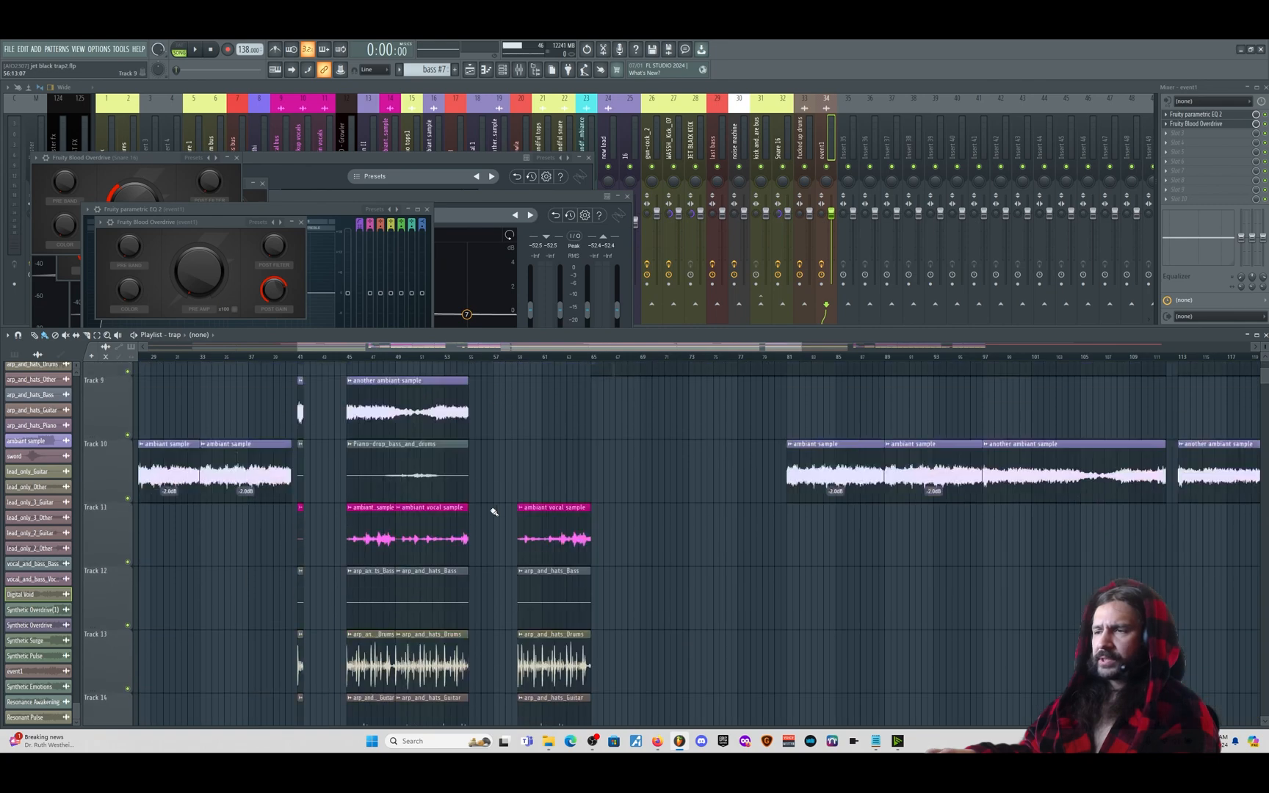
{"action": "scroll", "coordinate": [467, 464], "scroll_direction": "up", "scroll_amount": 6}
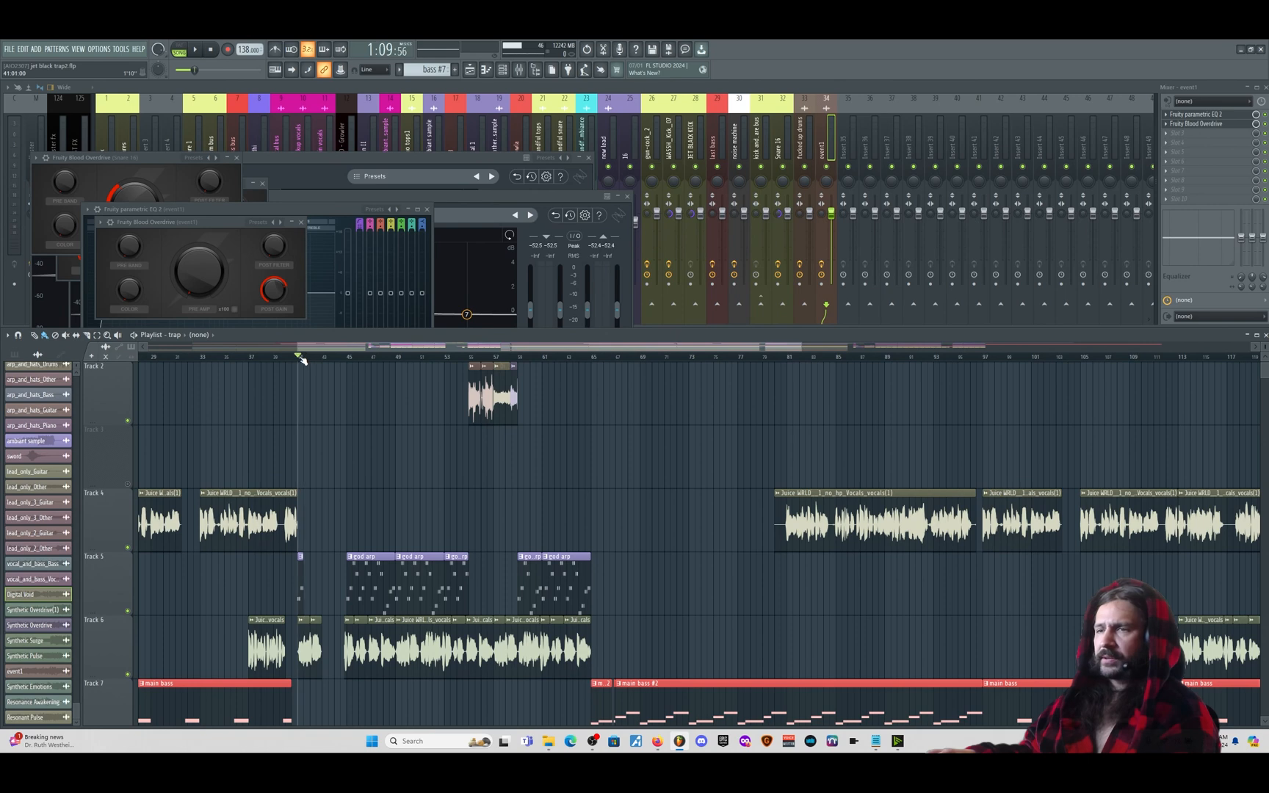
{"action": "key", "text": "space"}
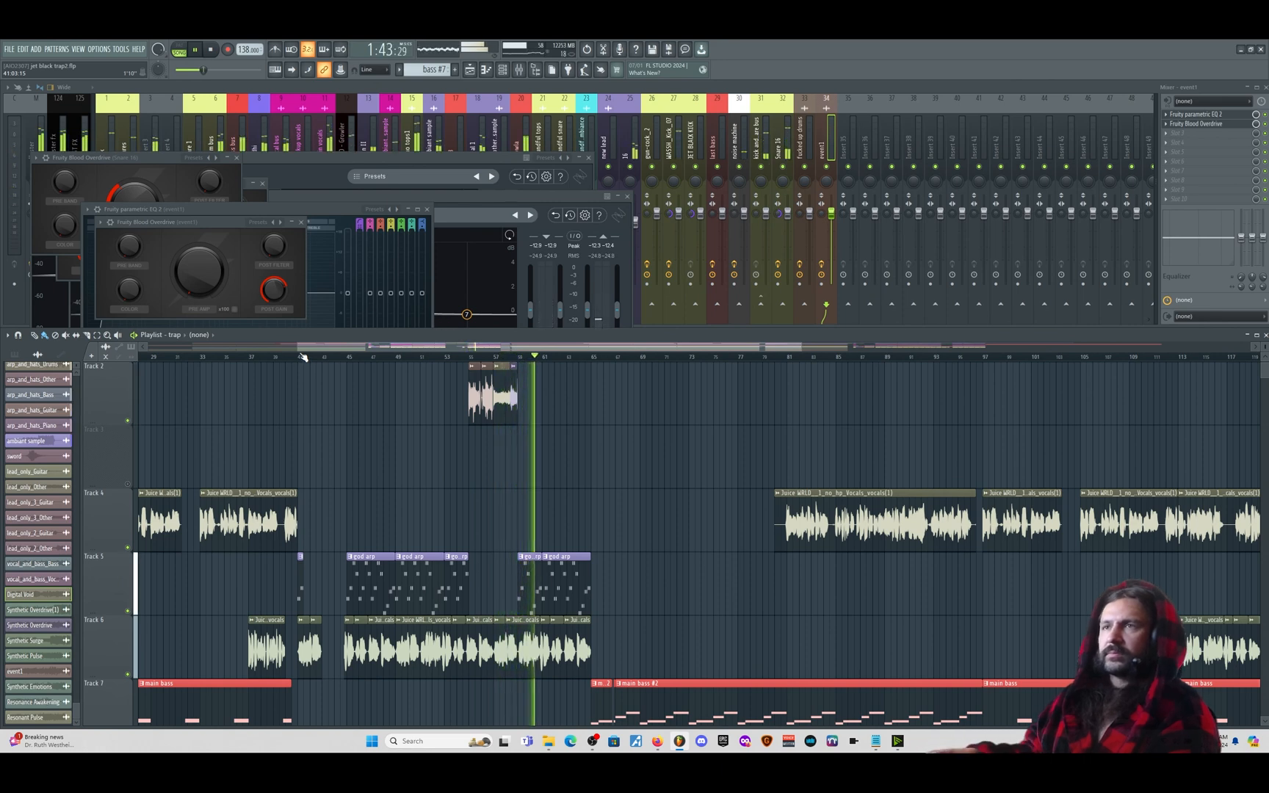
{"action": "left_click", "coordinate": [211, 50]}
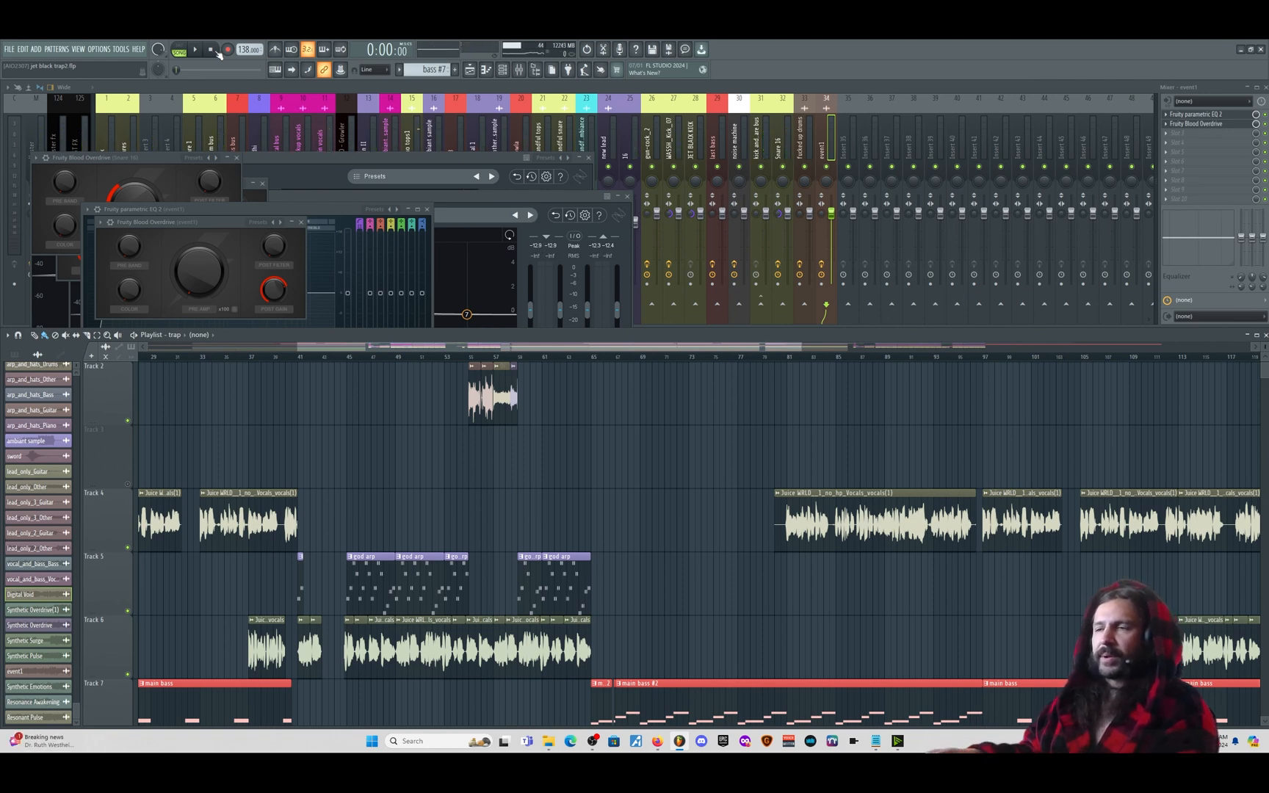
{"action": "scroll", "coordinate": [723, 547], "scroll_direction": "up", "scroll_amount": 3}
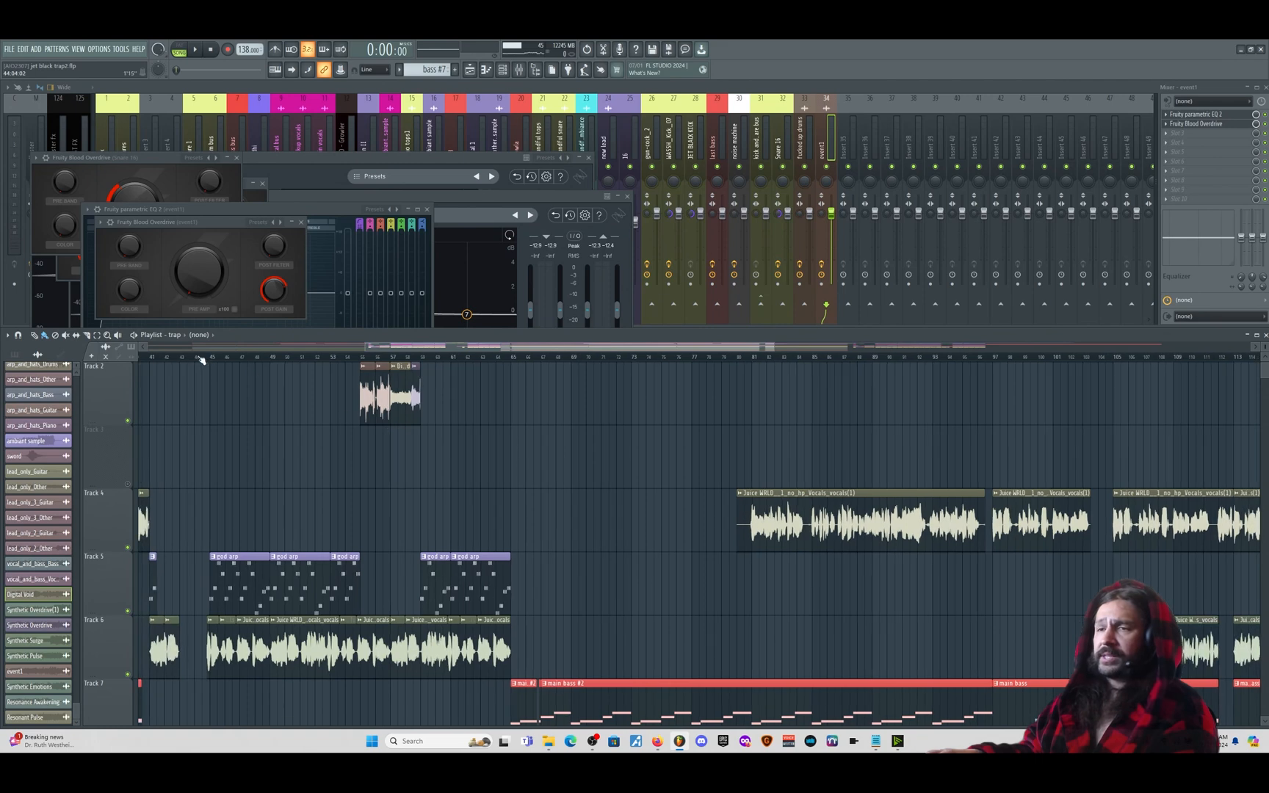
{"action": "left_click_drag", "start_coordinate": [212, 360], "coordinate": [513, 416]}
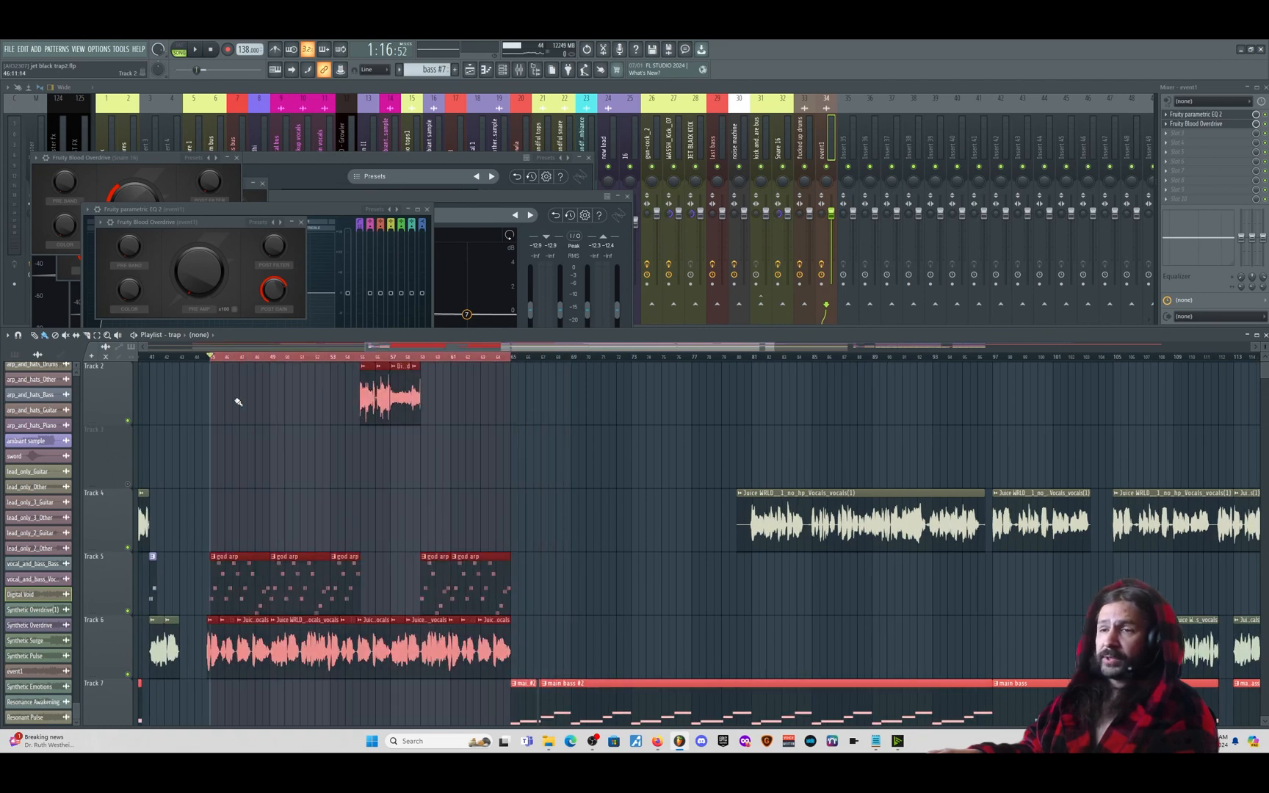
{"action": "left_click_drag", "start_coordinate": [150, 360], "coordinate": [511, 387]}
{"action": "left_click", "coordinate": [146, 423]}
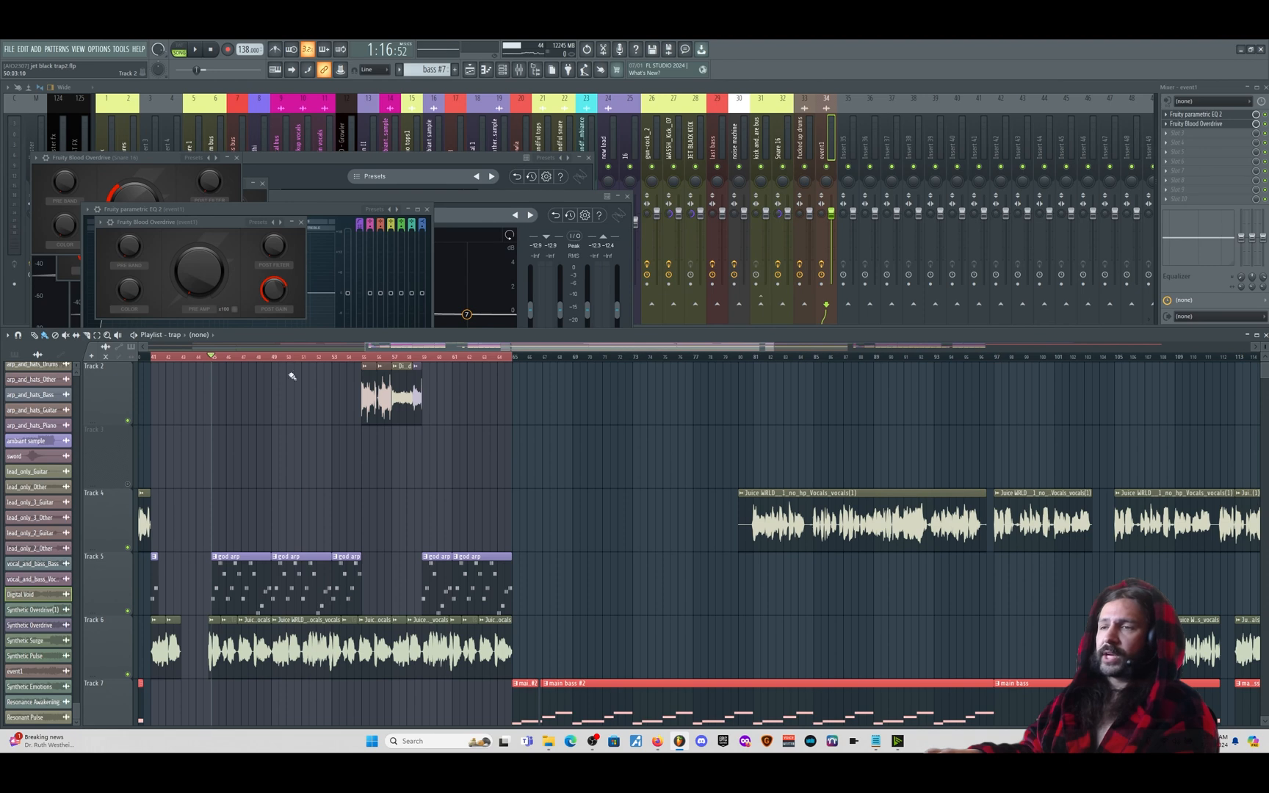
{"action": "left_click_drag", "start_coordinate": [414, 346], "coordinate": [352, 345]}
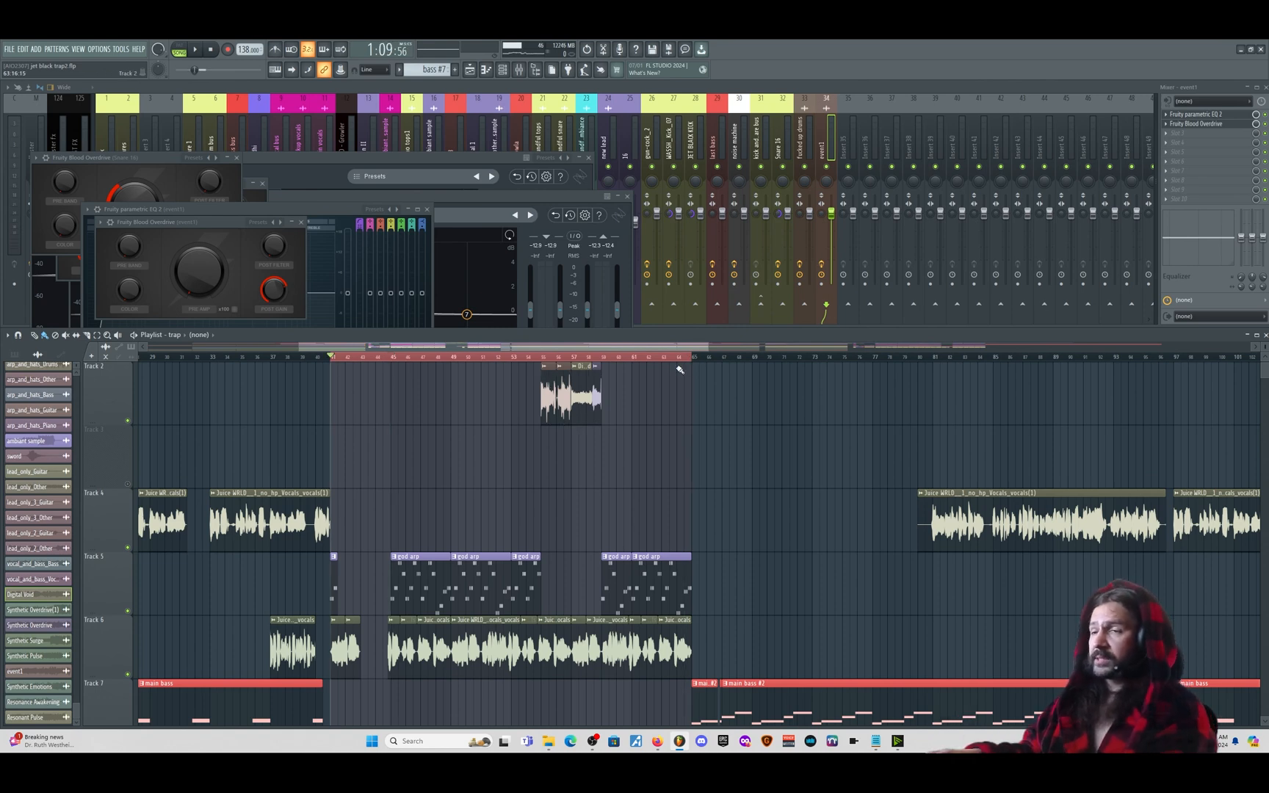
{"action": "key", "text": "alt+Tab"}
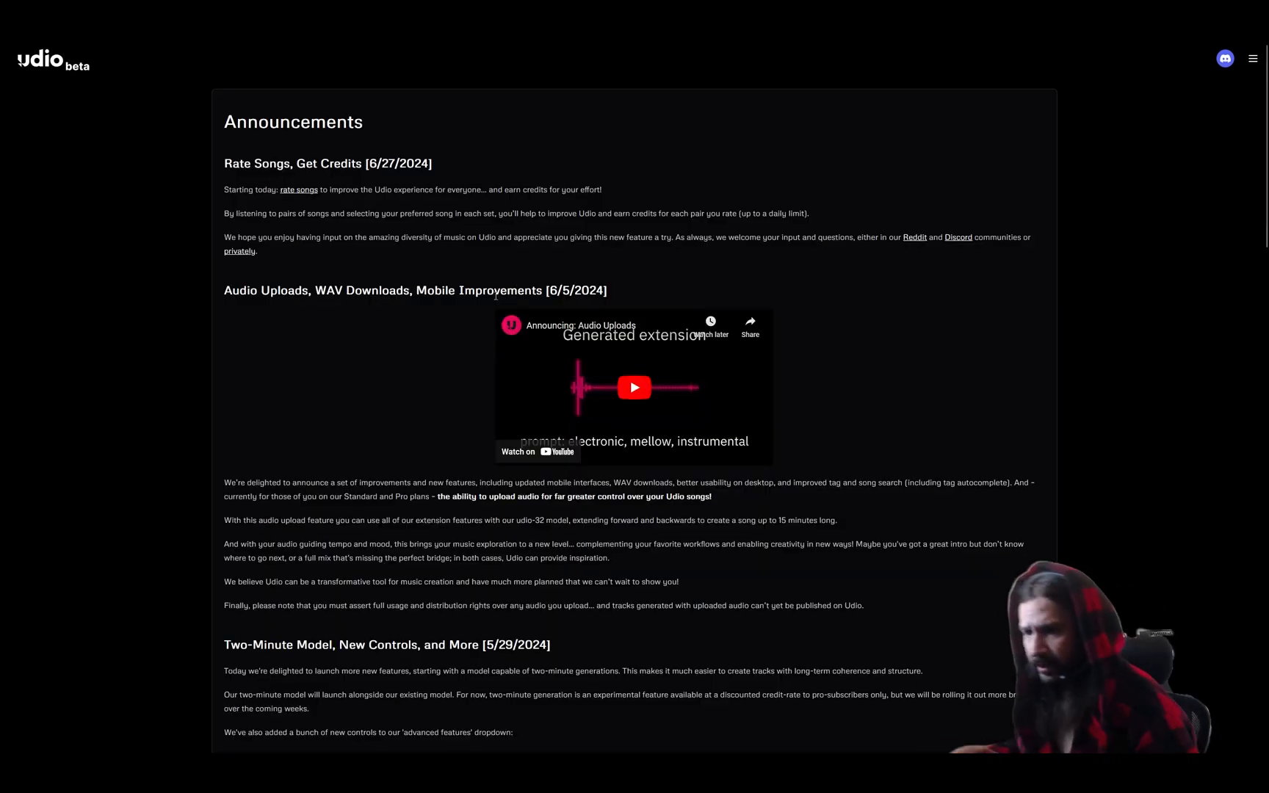
- Highlight and clear Audio Uploads announcement paragraphs, then switch windows back to the extend settings
{"action": "left_click_drag", "start_coordinate": [864, 606], "coordinate": [293, 523]}
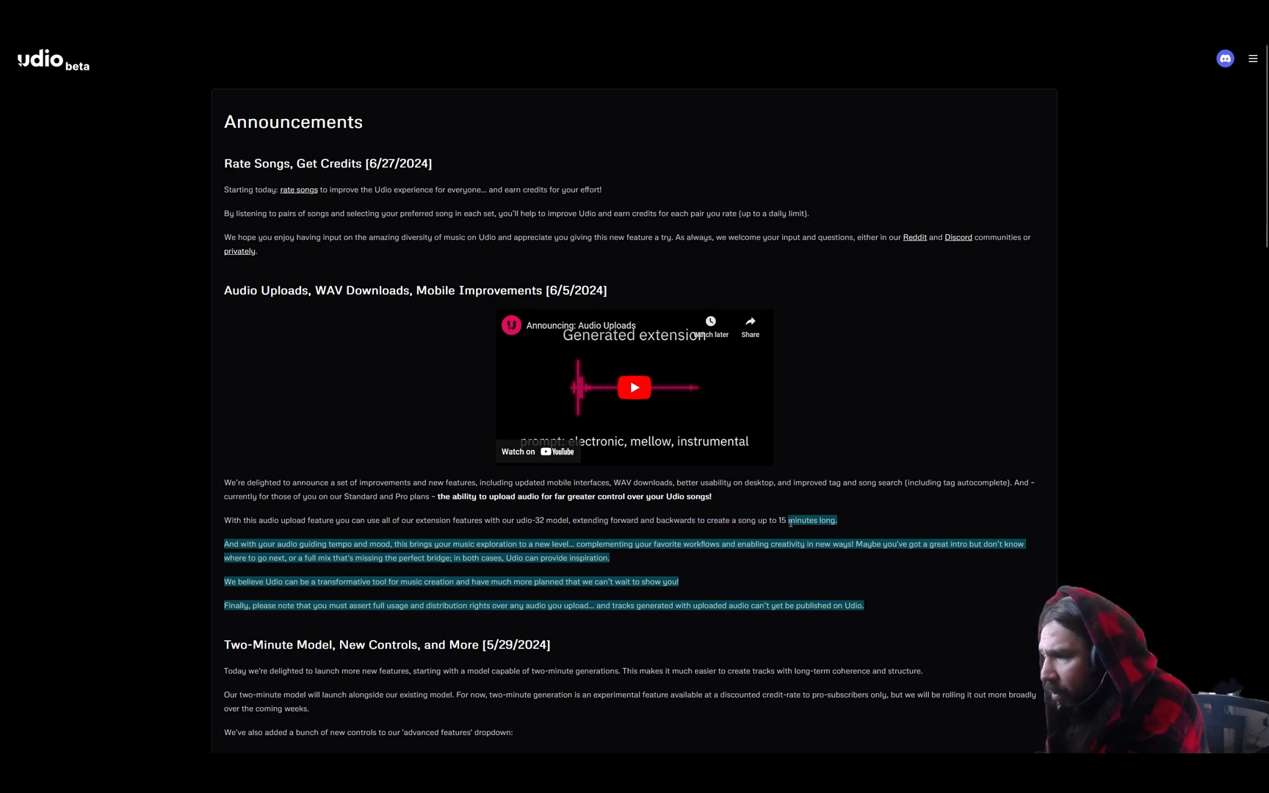
{"action": "left_click", "coordinate": [519, 521]}
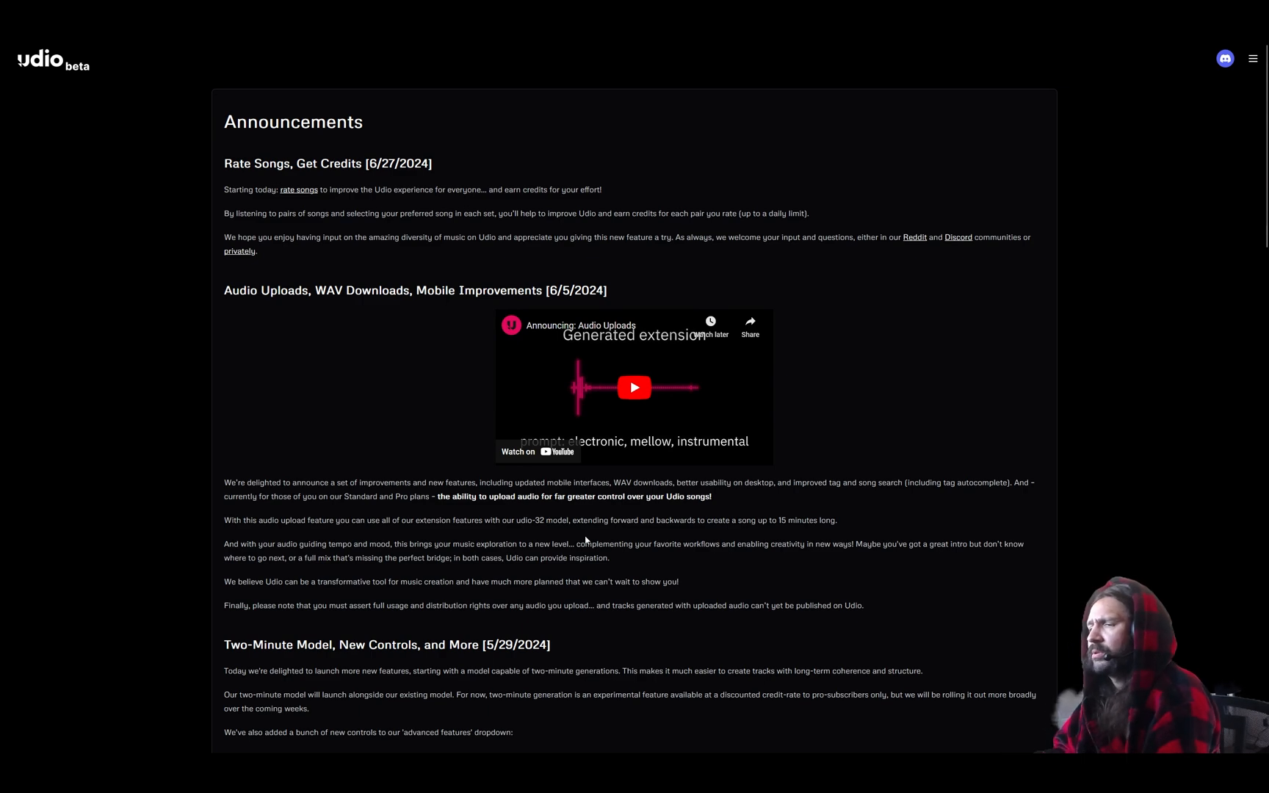
{"action": "key", "text": "alt+Tab"}
{"action": "key", "text": "alt+Tab"}
{"action": "key", "text": "alt+Tab"}
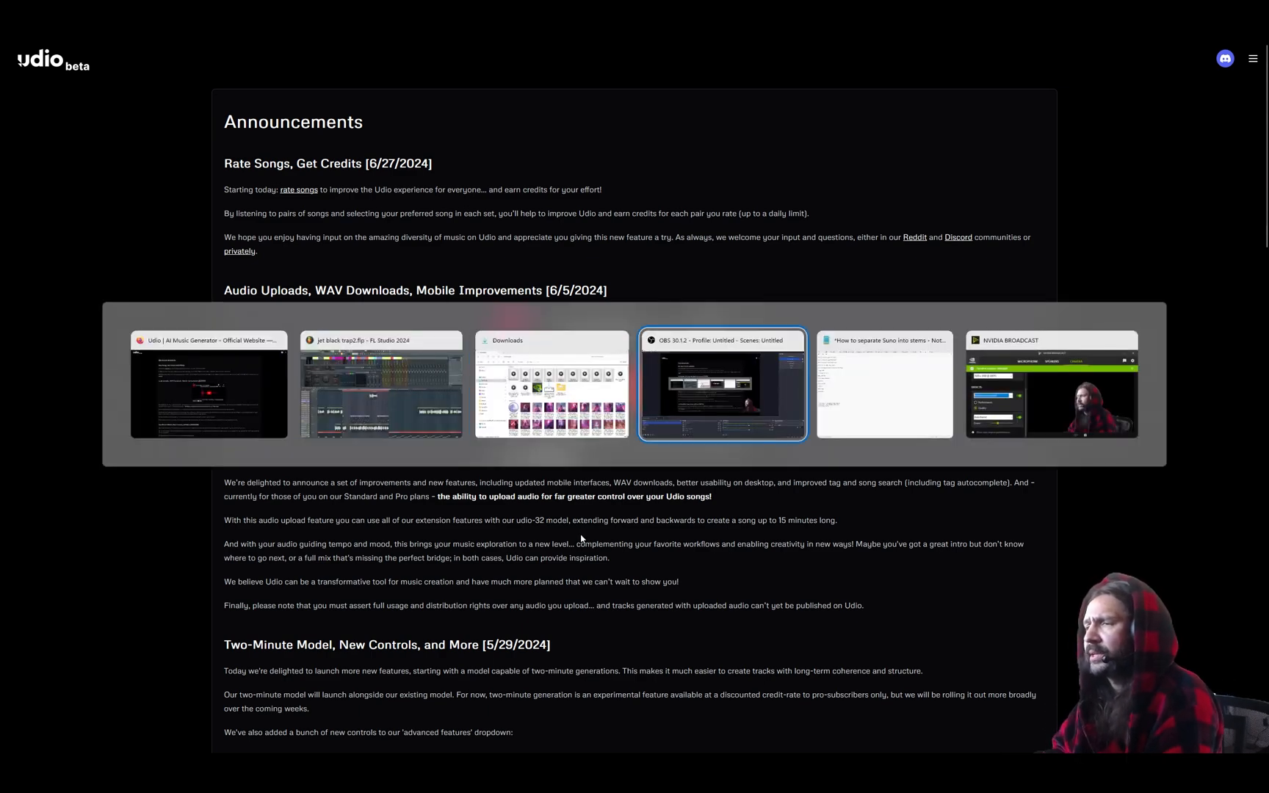
{"action": "key", "text": "alt+shift+Tab"}
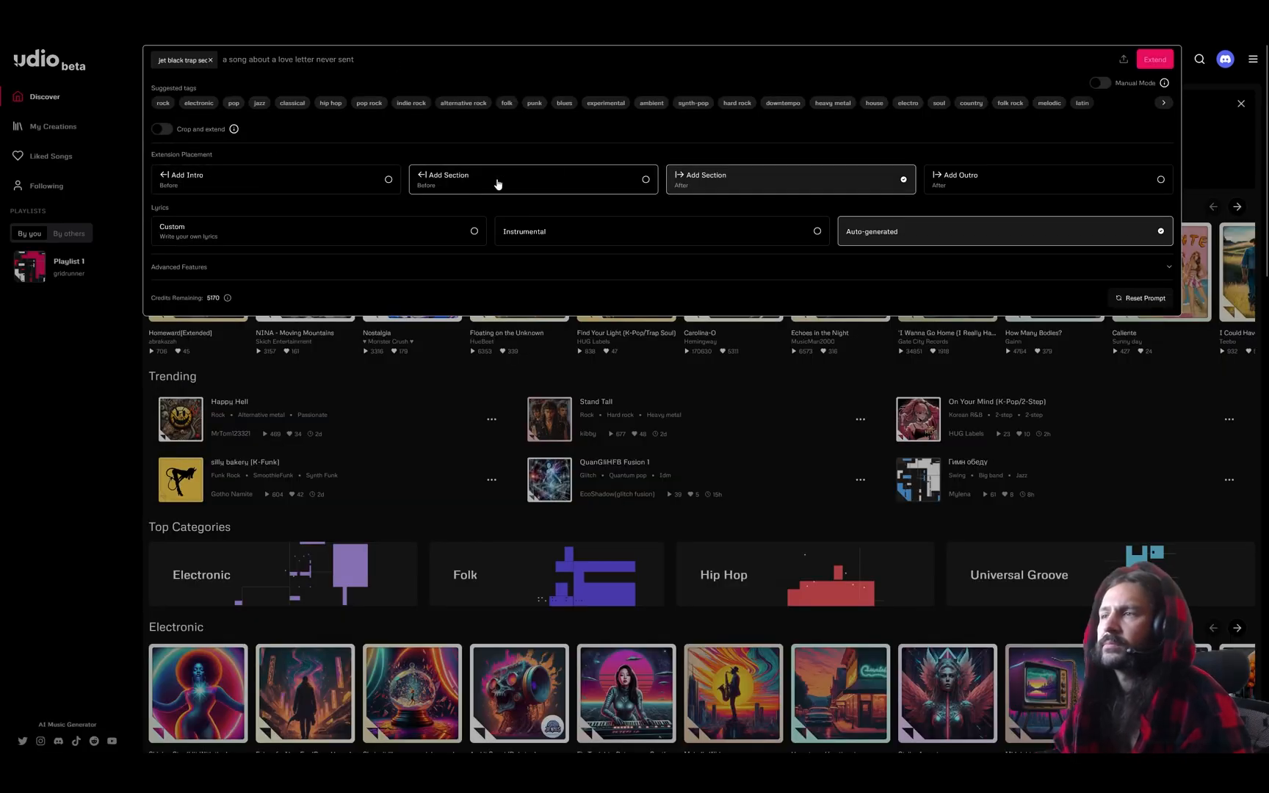
- Toggle extension placement from Section Before to Section After, reveal Advanced Features, then close the panel
{"action": "left_click", "coordinate": [620, 184]}
{"action": "left_click", "coordinate": [822, 187]}
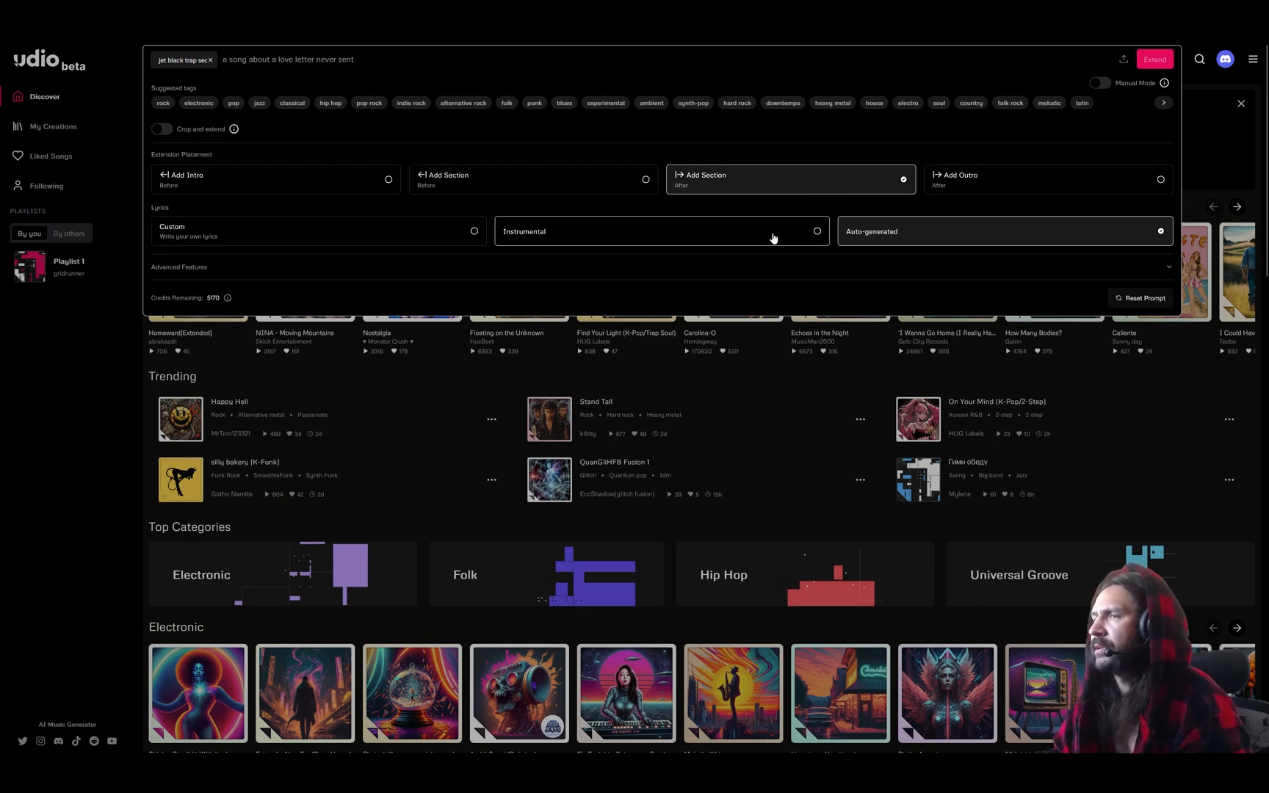
{"action": "left_click", "coordinate": [808, 267]}
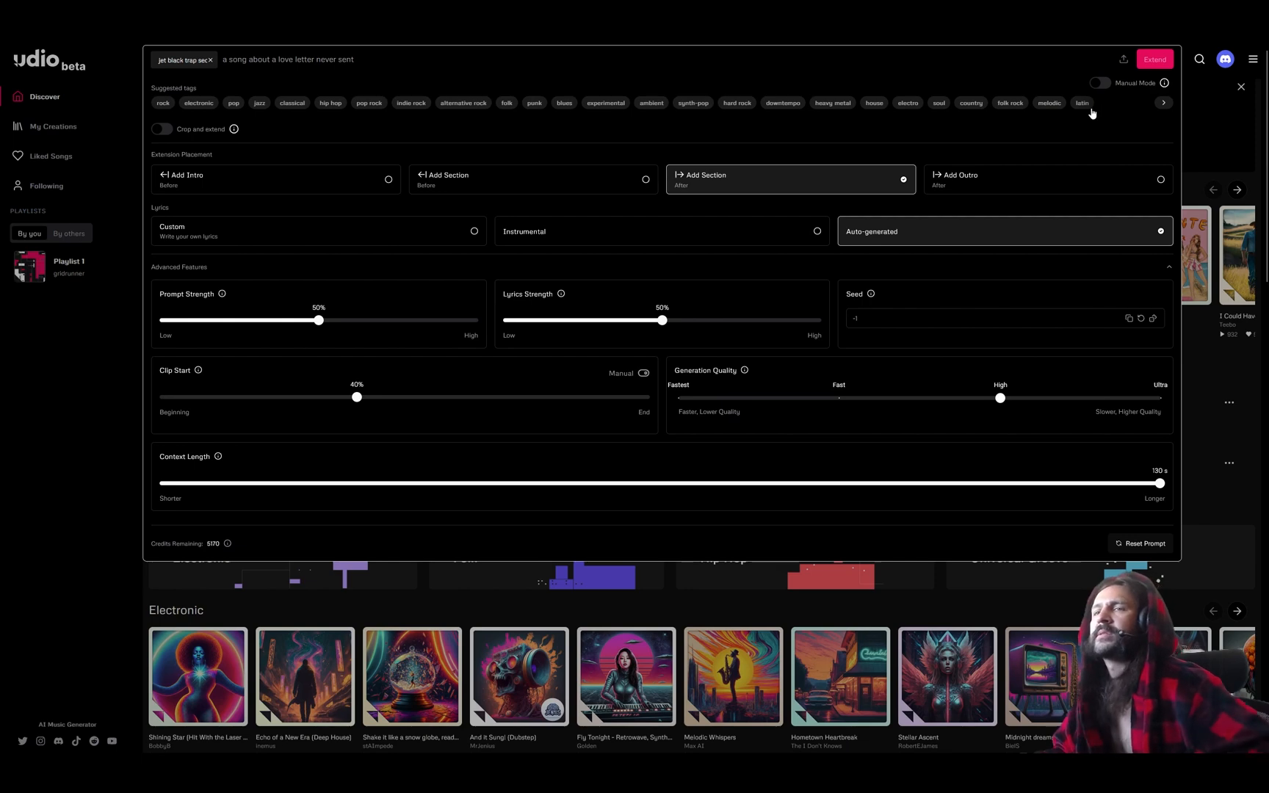
{"action": "left_click", "coordinate": [56, 455]}
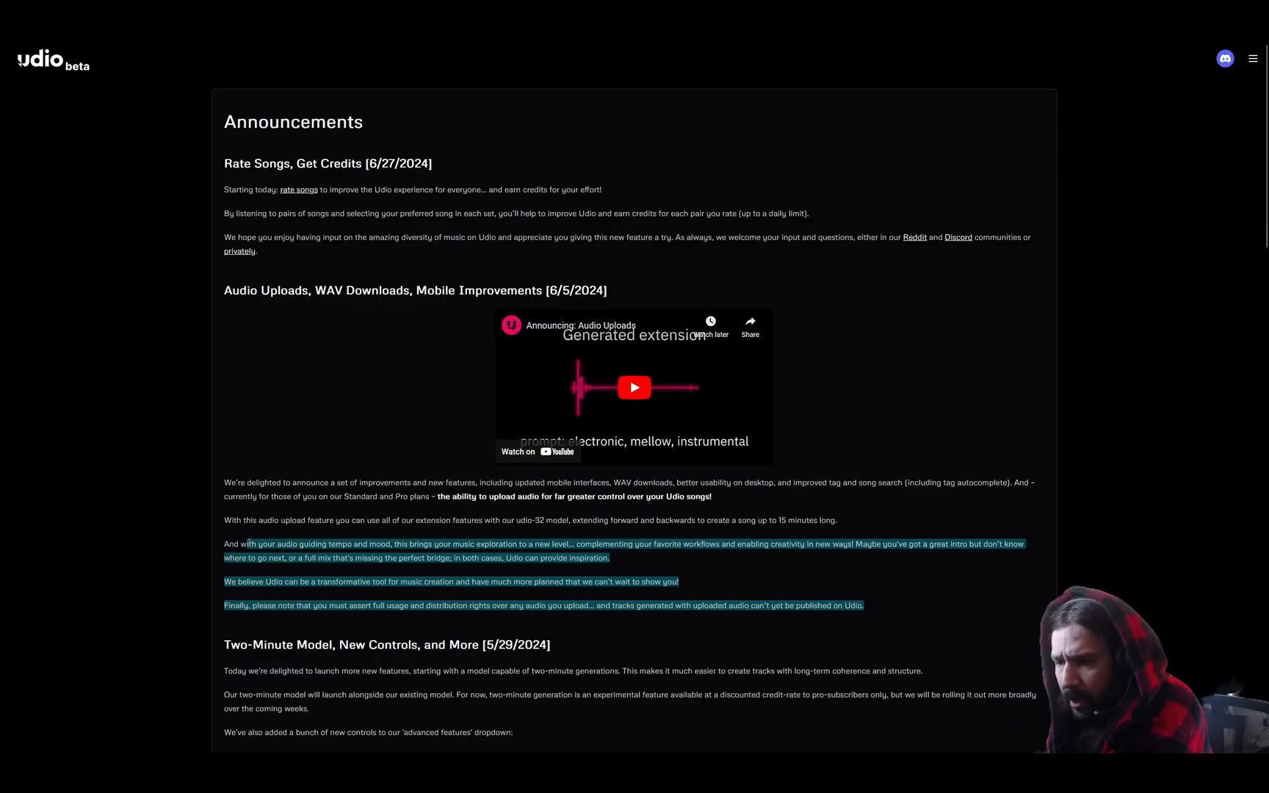
{"action": "left_click_drag", "start_coordinate": [248, 543], "coordinate": [387, 543]}
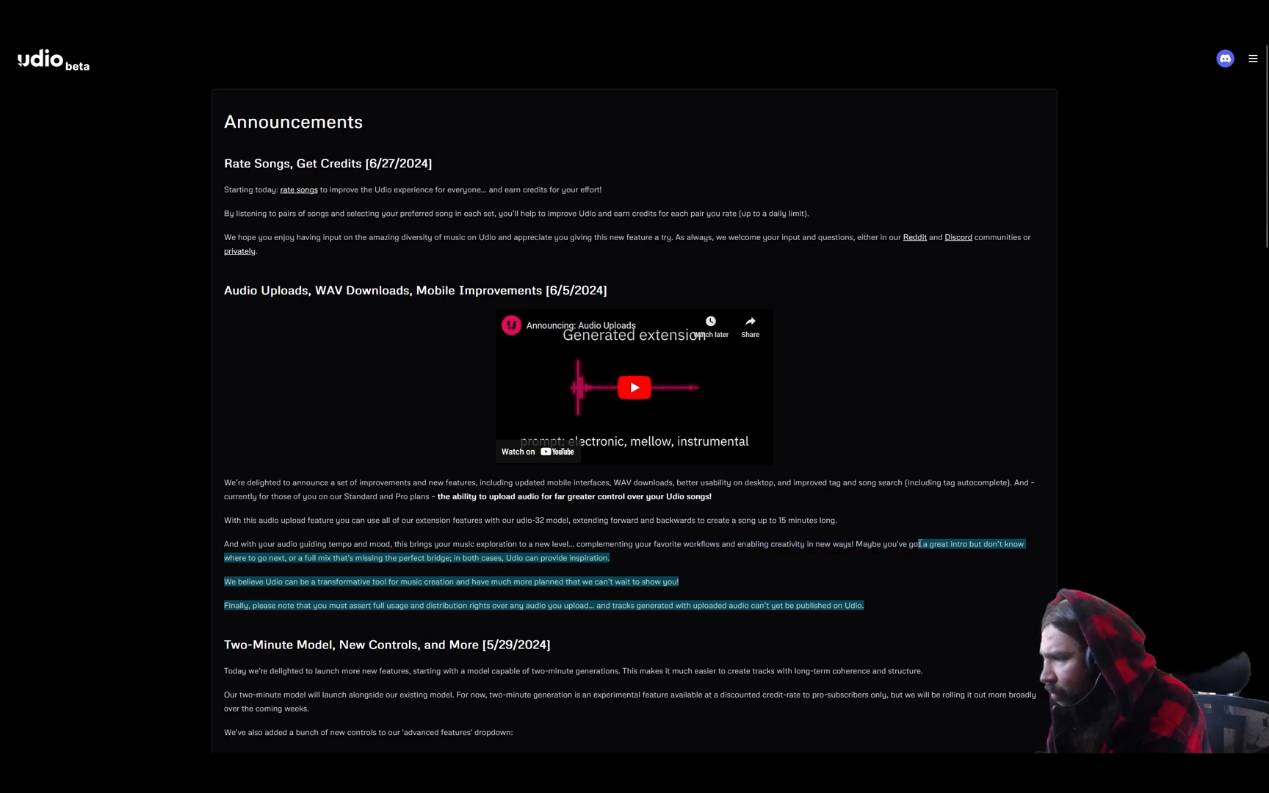
- Highlight the closing Audio Uploads announcement paragraphs, scroll further down, and switch back to FL Studio
{"action": "left_click_drag", "start_coordinate": [764, 544], "coordinate": [455, 542]}
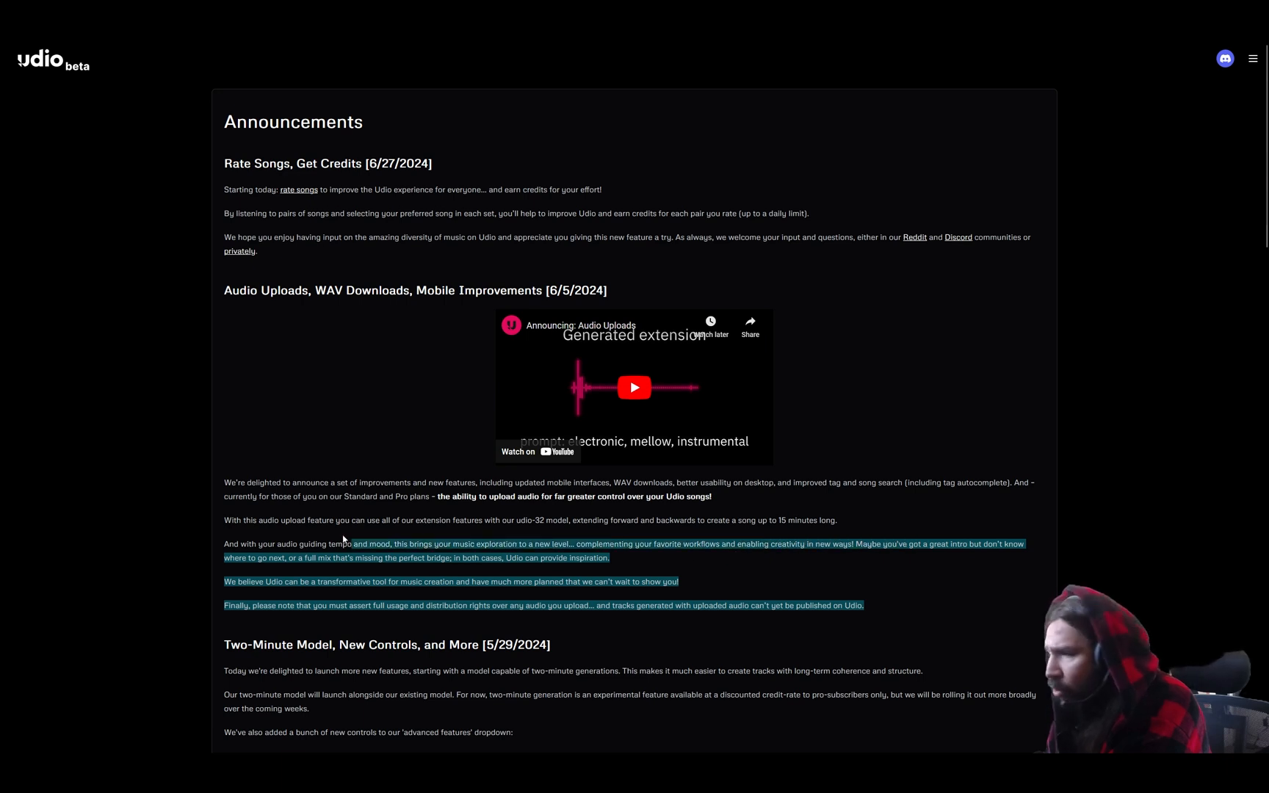
{"action": "left_click_drag", "start_coordinate": [243, 544], "coordinate": [215, 560]}
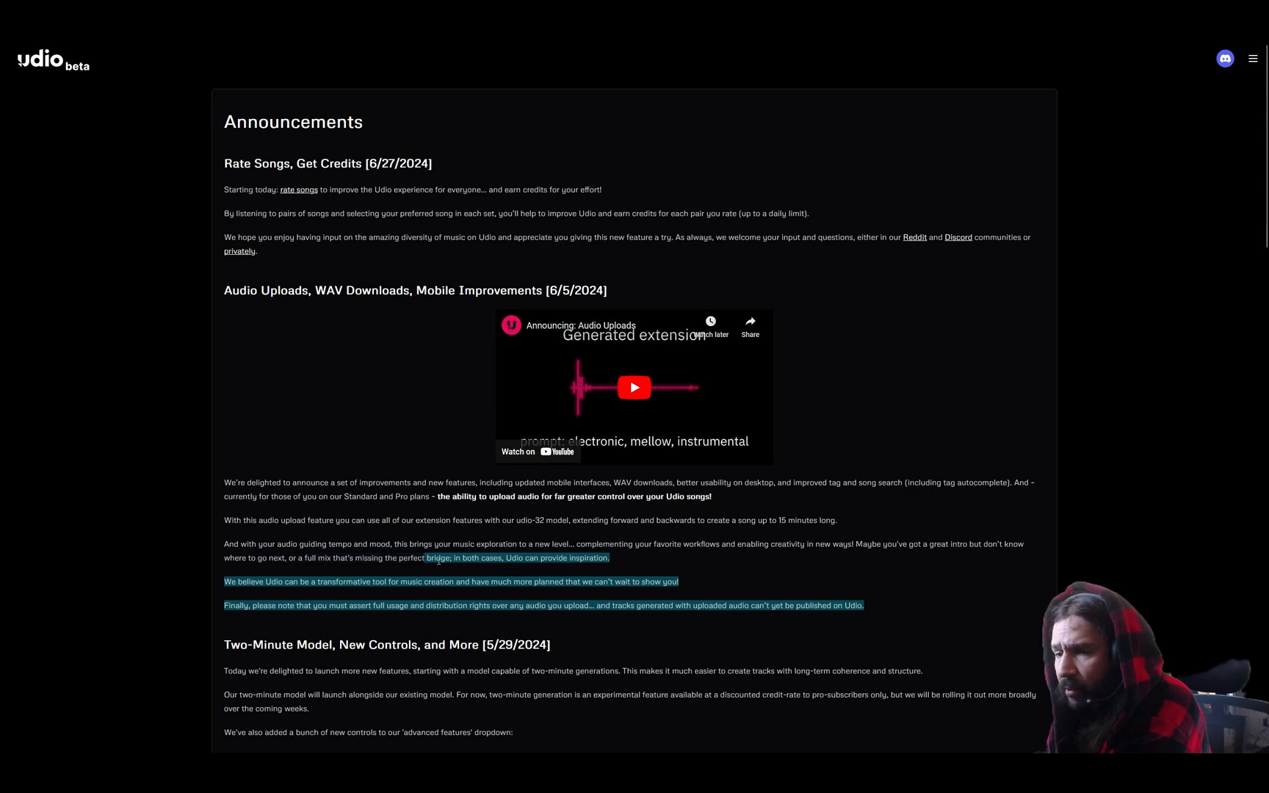
{"action": "left_click_drag", "start_coordinate": [451, 558], "coordinate": [323, 546]}
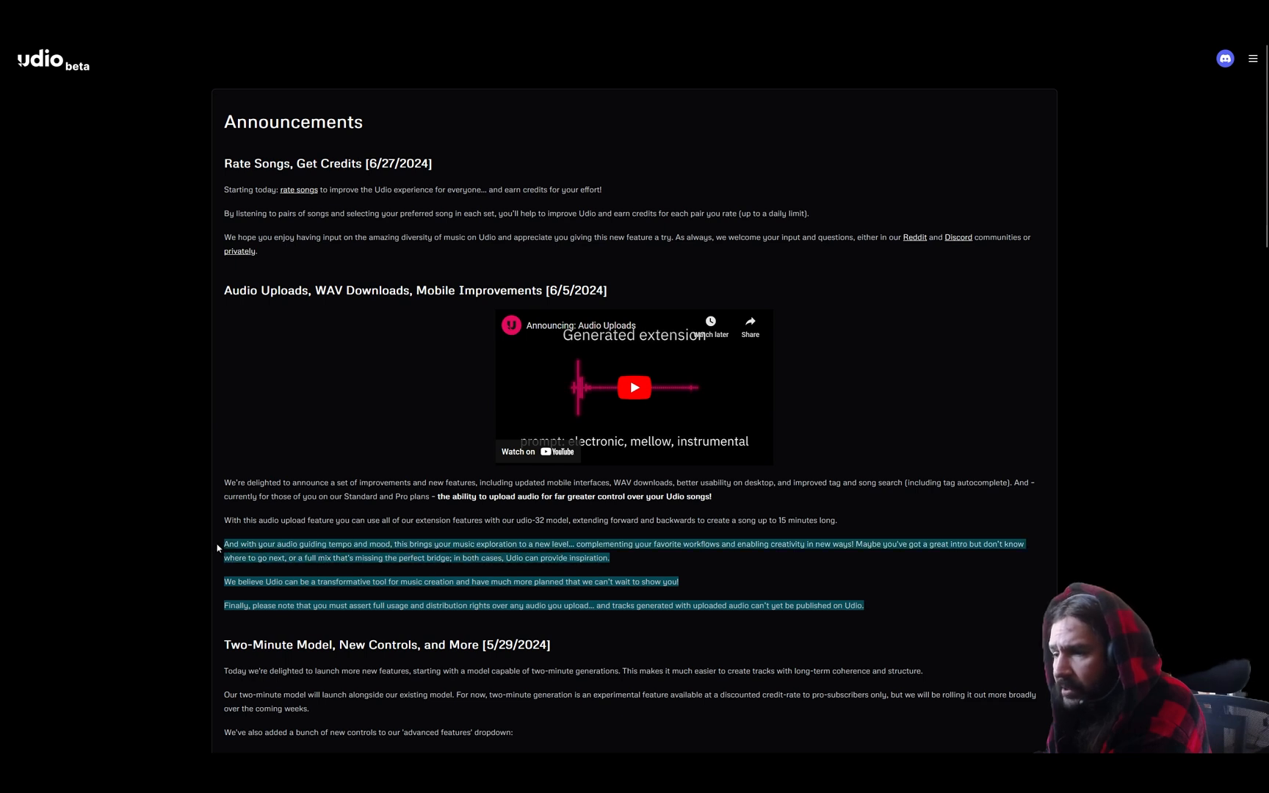
{"action": "left_click_drag", "start_coordinate": [218, 547], "coordinate": [235, 582]}
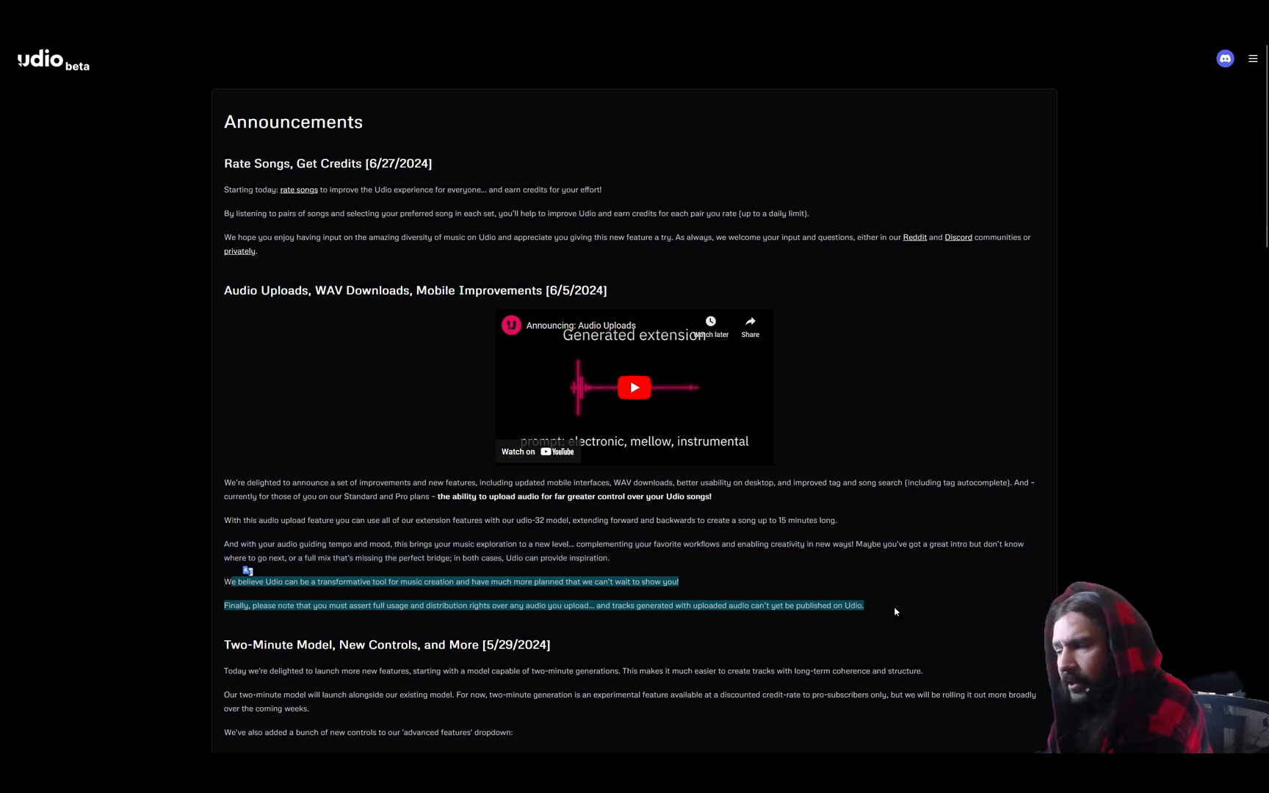
{"action": "left_click_drag", "start_coordinate": [894, 611], "coordinate": [220, 594]}
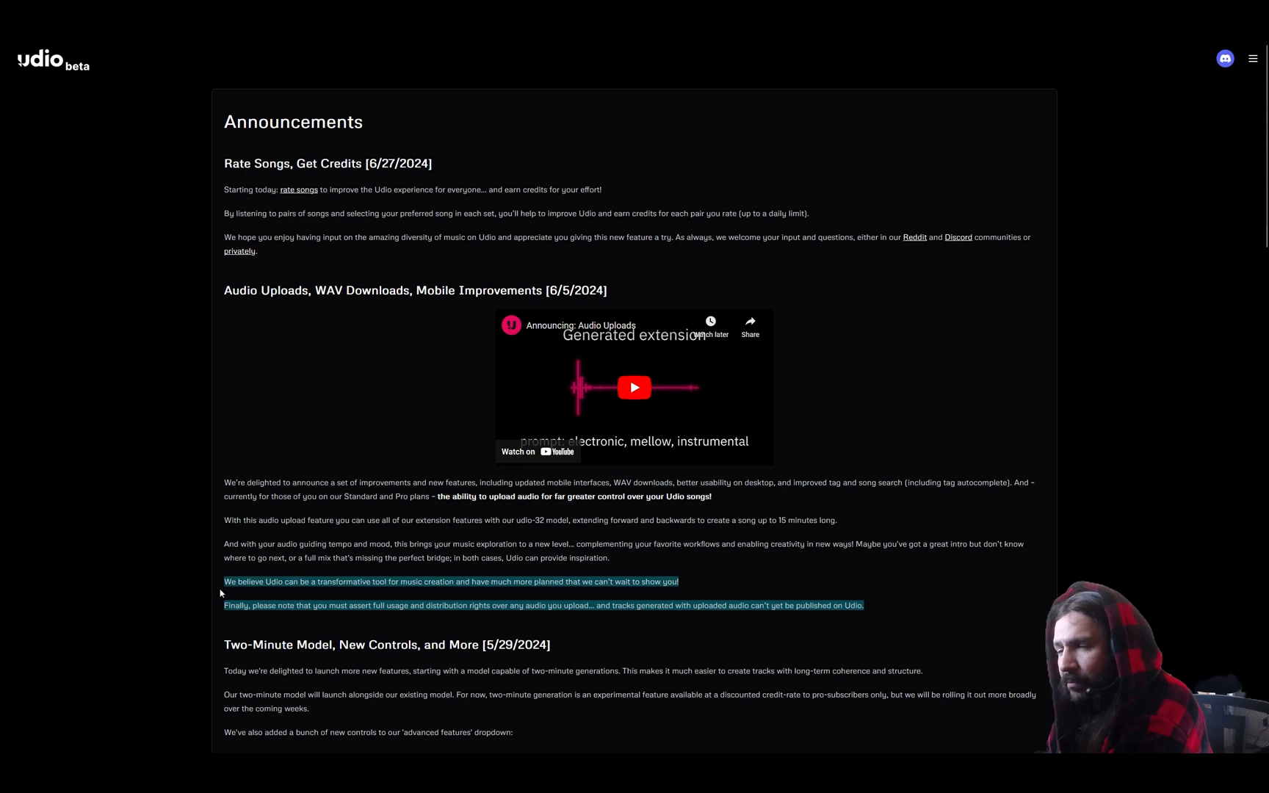
{"action": "left_click_drag", "start_coordinate": [597, 555], "coordinate": [224, 607]}
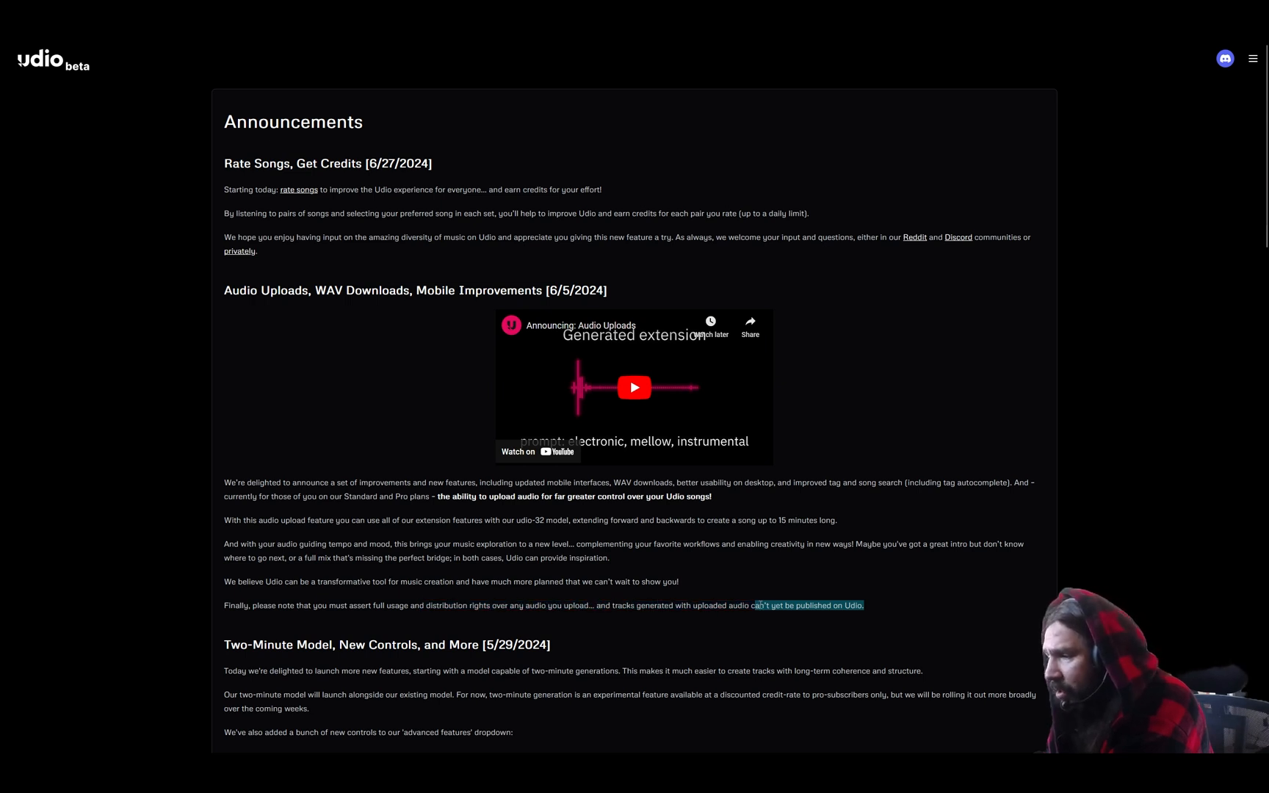
{"action": "left_click_drag", "start_coordinate": [586, 603], "coordinate": [224, 482]}
{"action": "scroll", "coordinate": [634, 365], "scroll_direction": "down", "scroll_amount": 3}
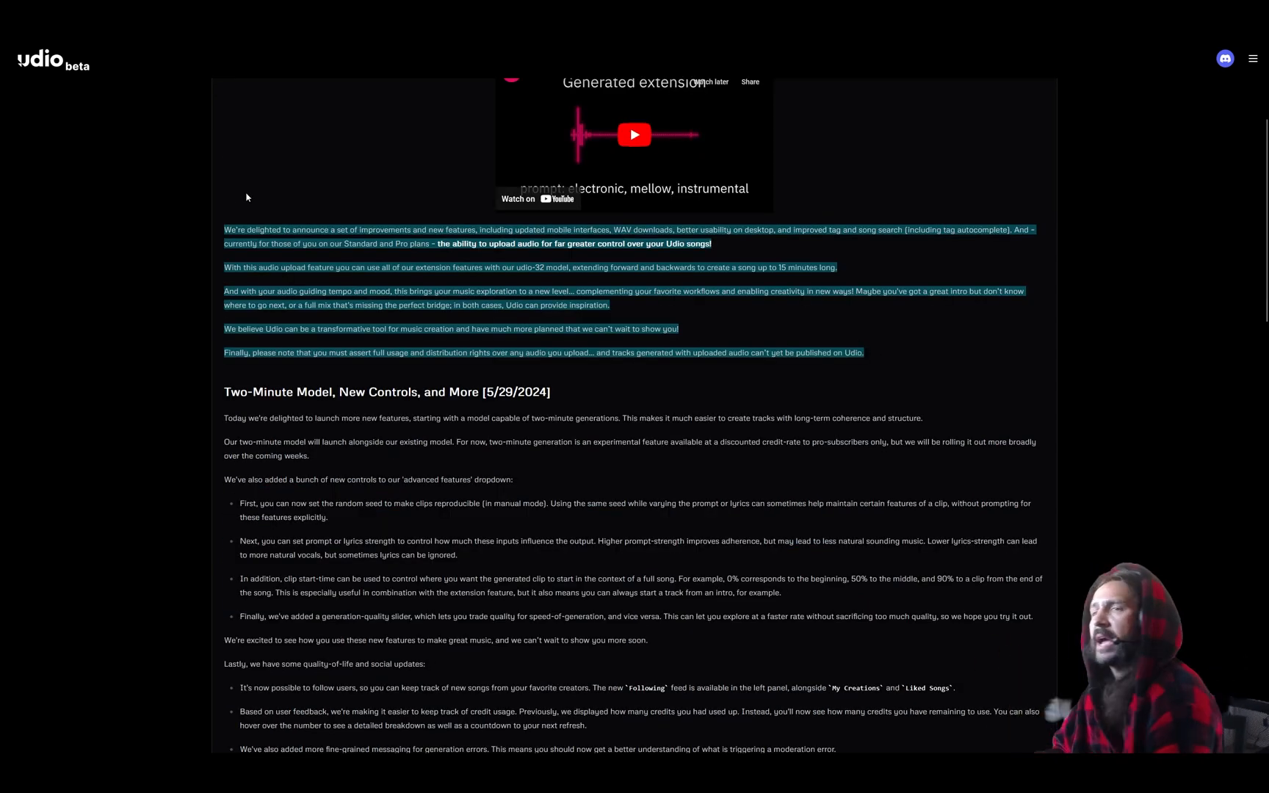
{"action": "key", "text": "alt+Tab"}
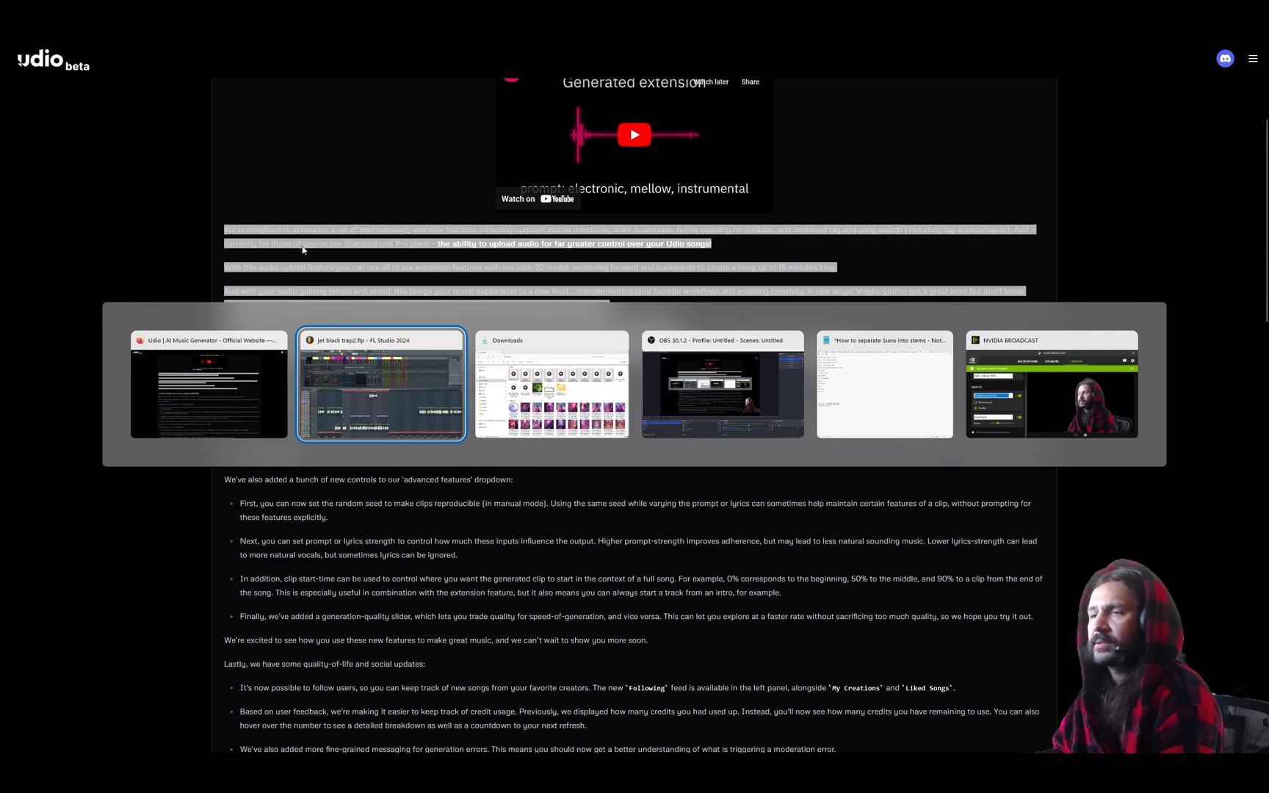